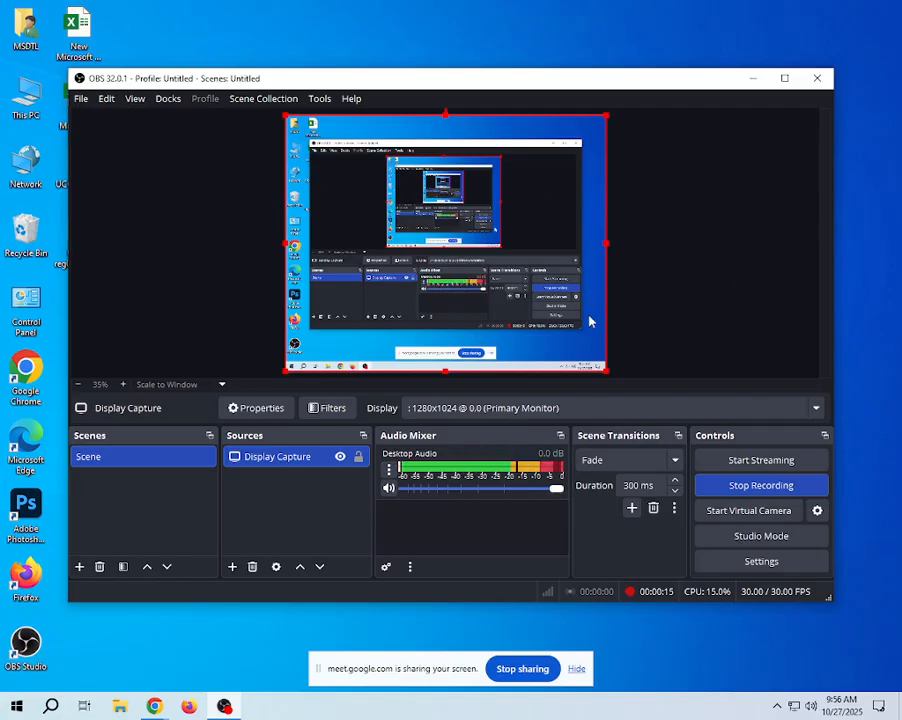
# - Switch from OBS to the Chrome window and bring up the blank page beside the WordPress dashboard
pyautogui.click(764, 86)
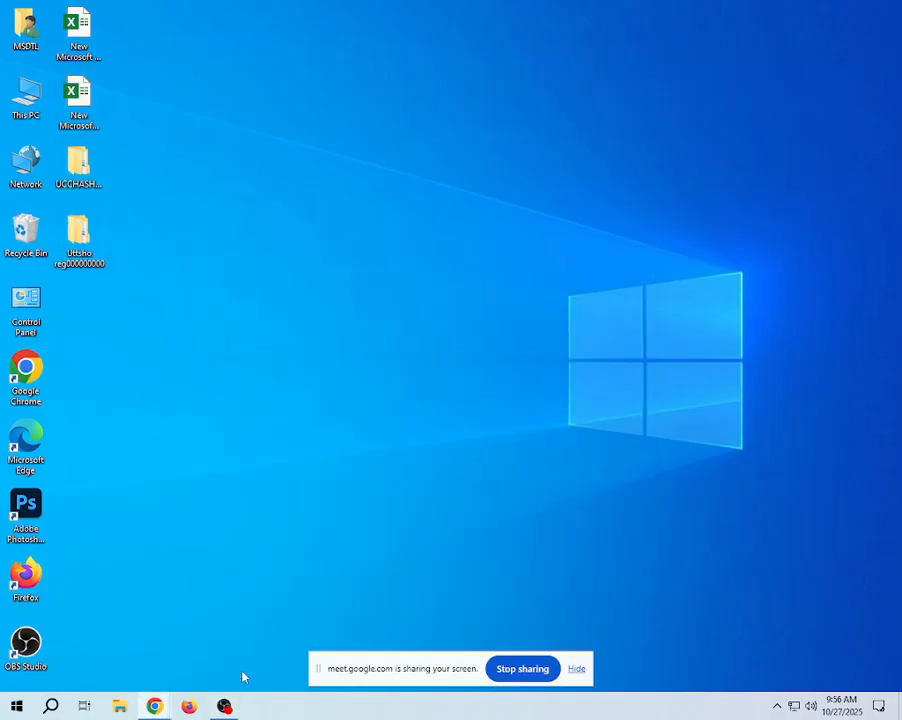
pyautogui.click(224, 706)
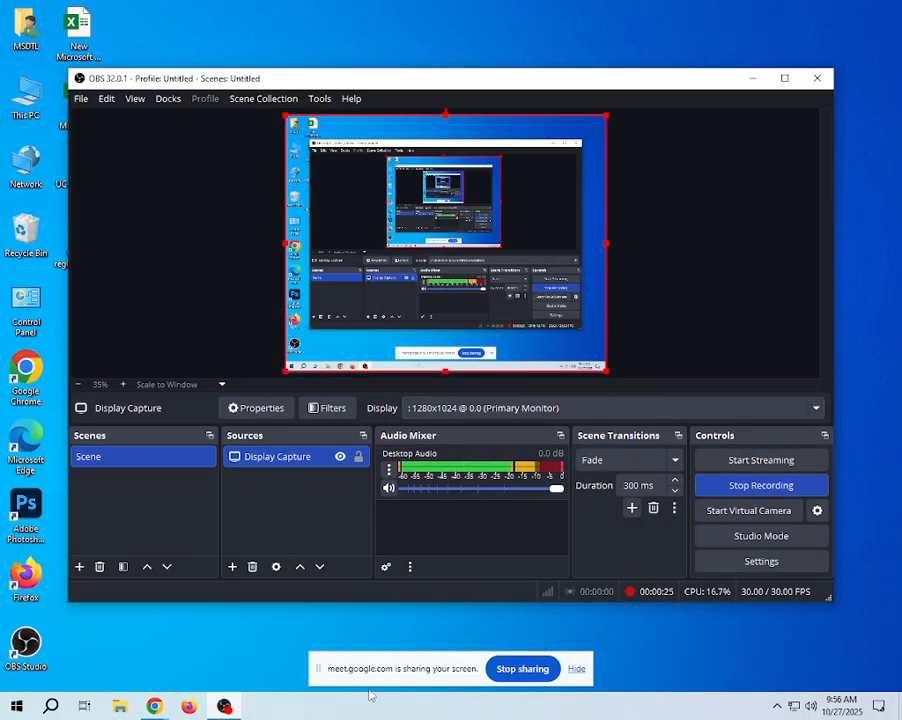
pyautogui.click(156, 707)
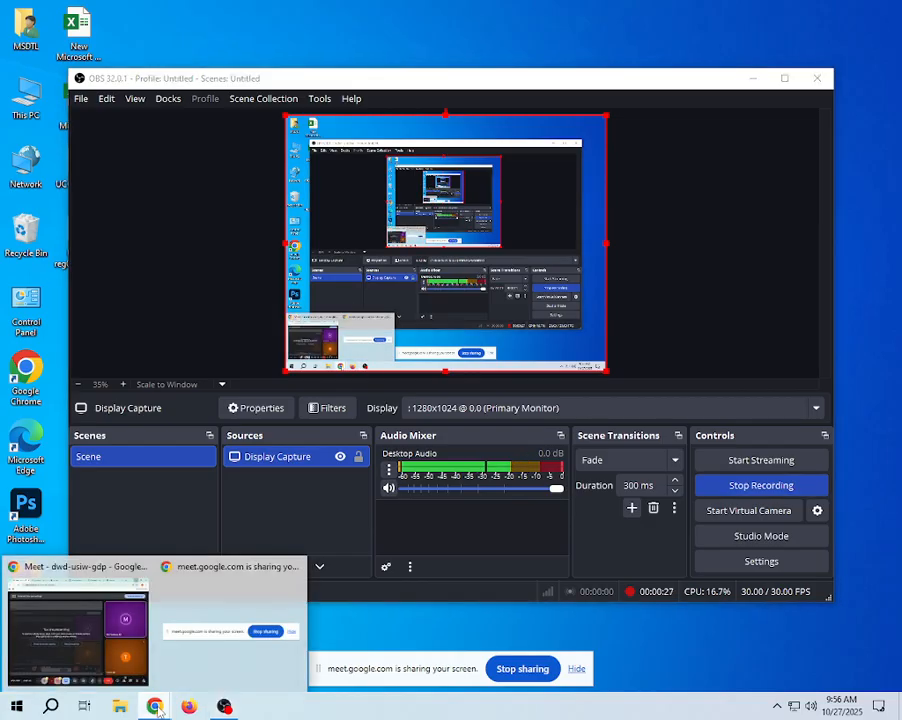
pyautogui.click(78, 625)
pyautogui.click(446, 12)
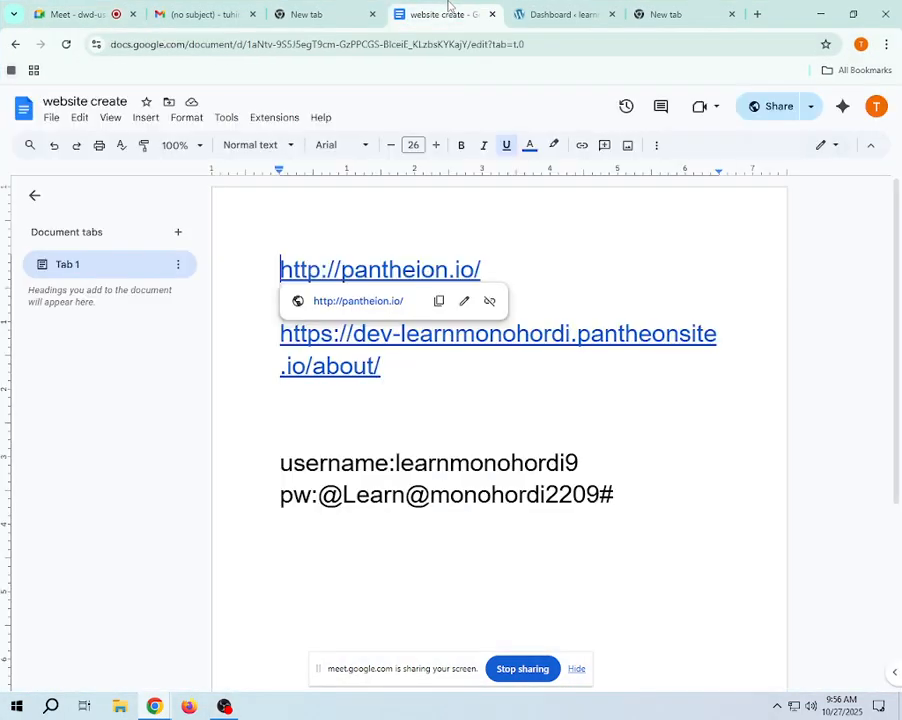
pyautogui.click(558, 14)
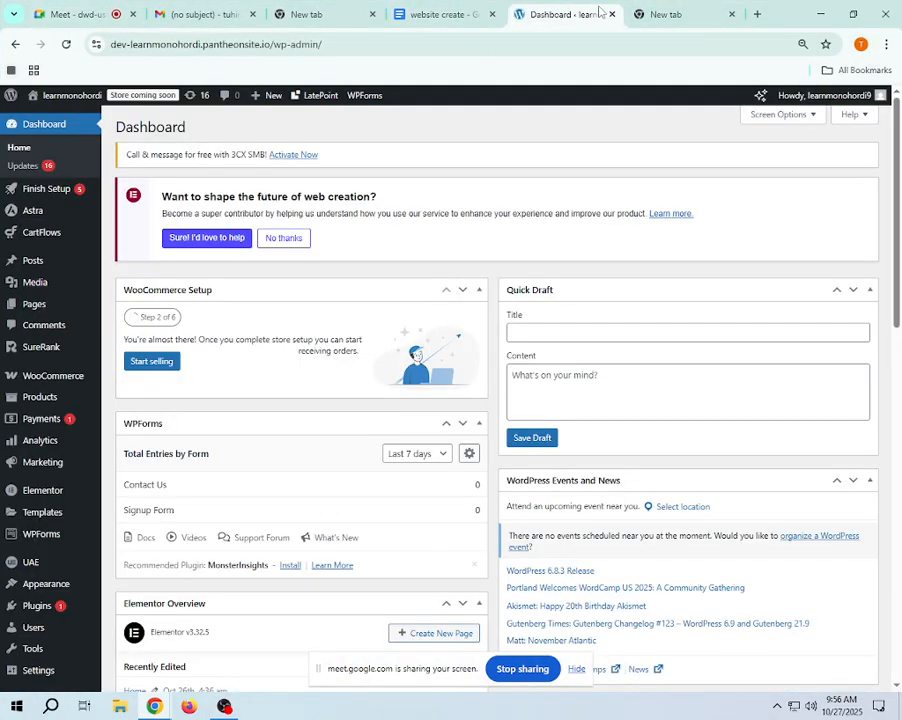
pyautogui.click(666, 12)
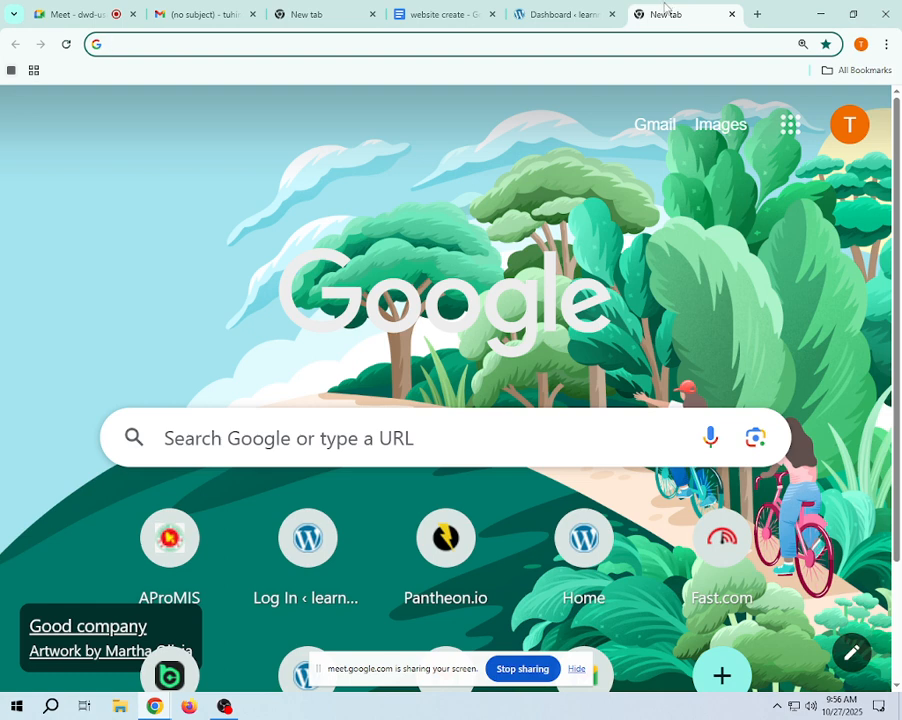
pyautogui.click(623, 40)
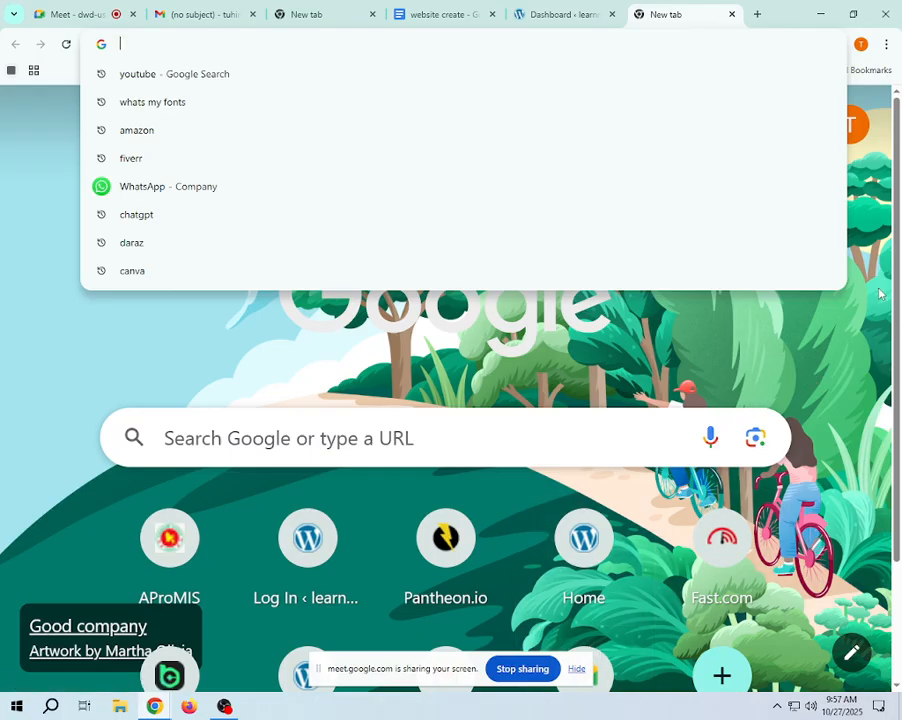
pyautogui.click(899, 603)
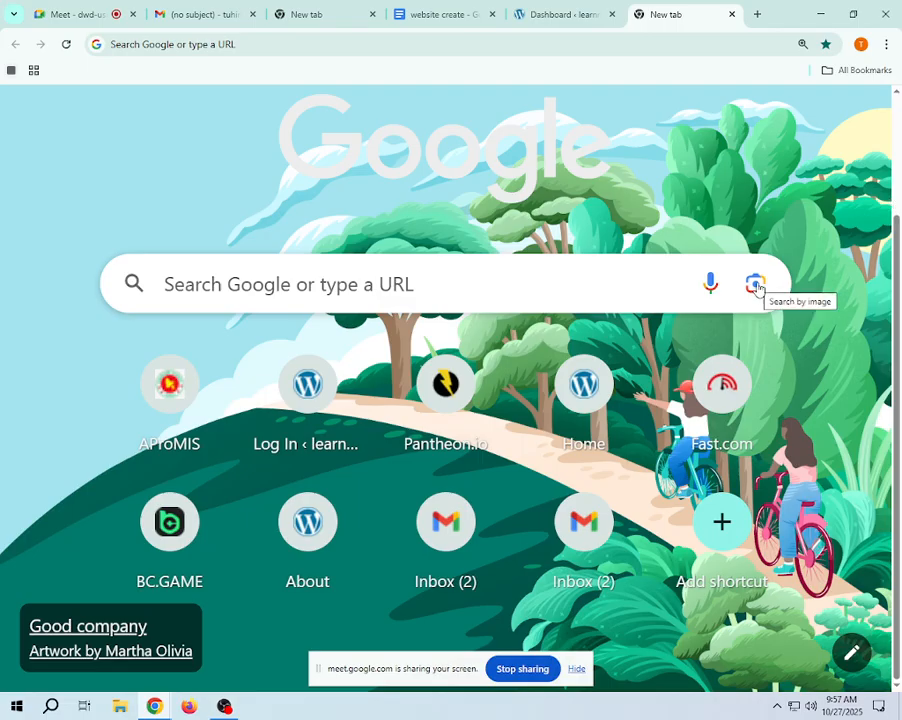
pyautogui.click(898, 95)
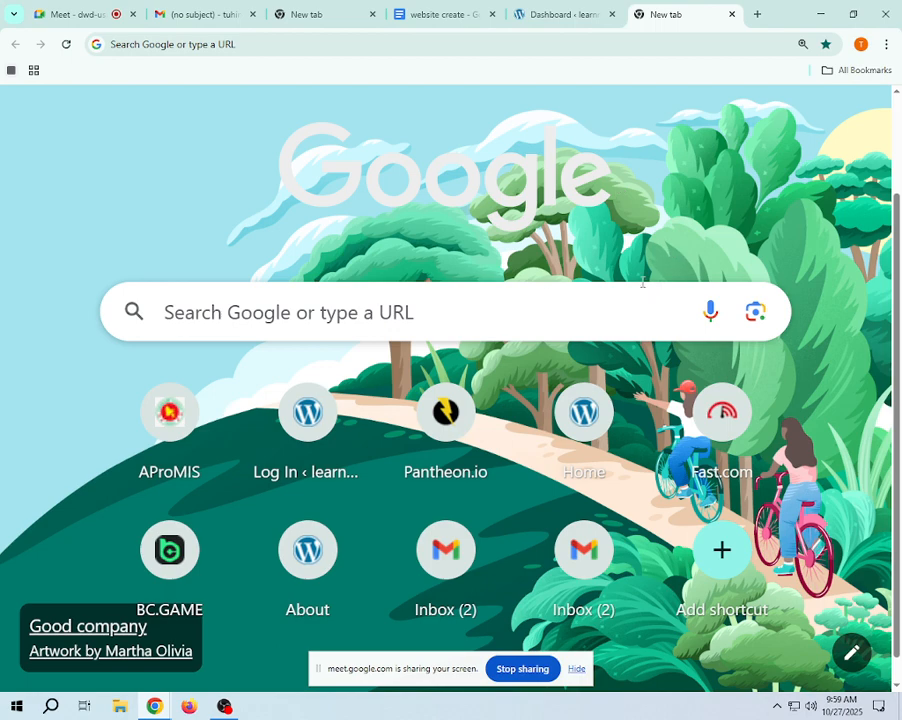
# - Search Google for "google search console" from the blank page next to the WordPress dashboard
pyautogui.click(560, 14)
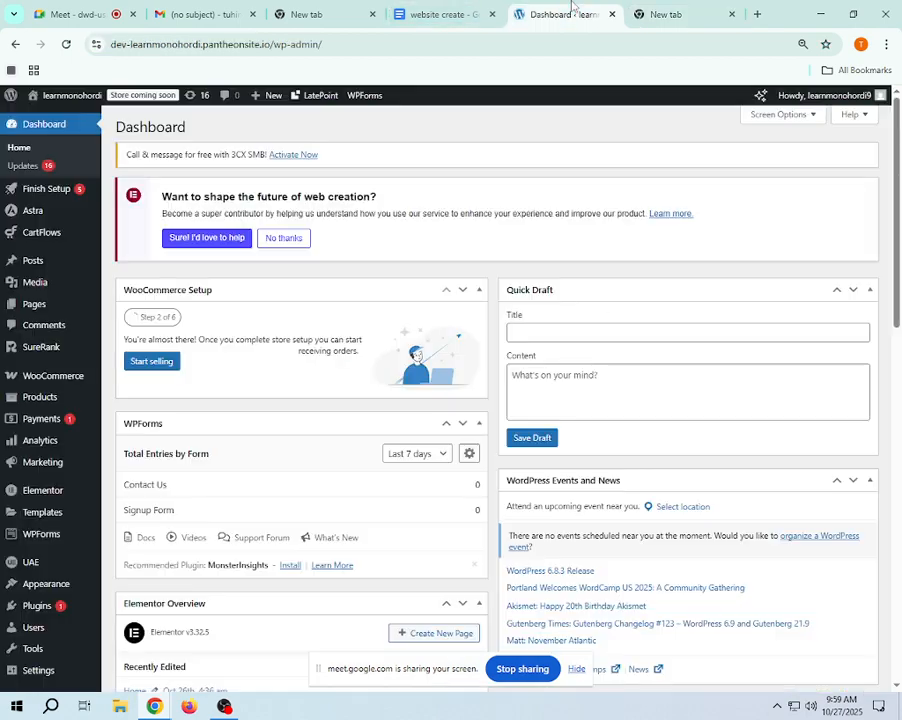
pyautogui.click(680, 14)
pyautogui.click(657, 44)
pyautogui.click(657, 44)
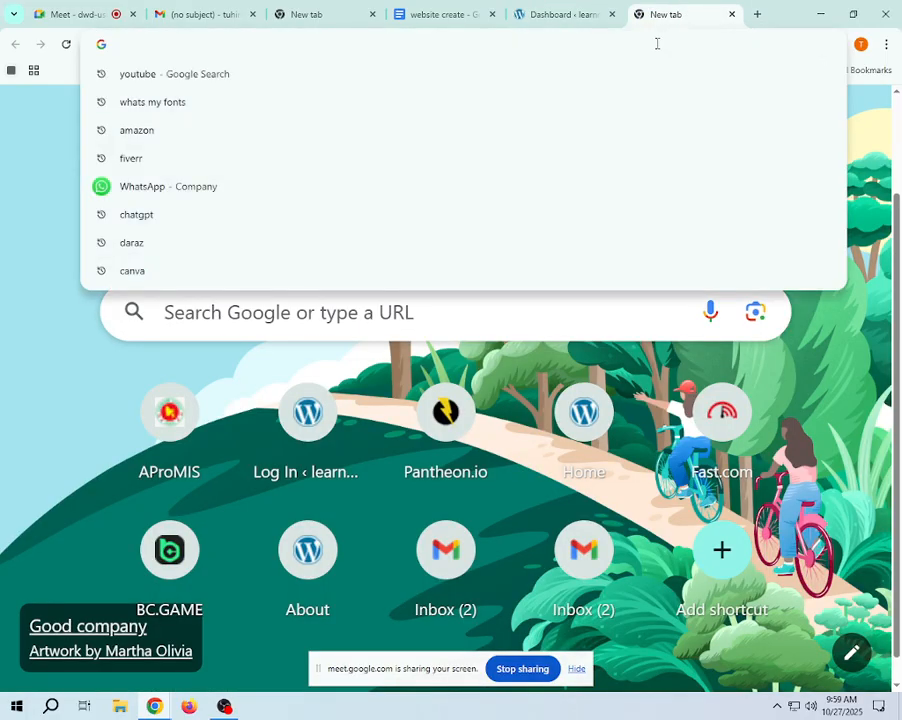
pyautogui.write('go')
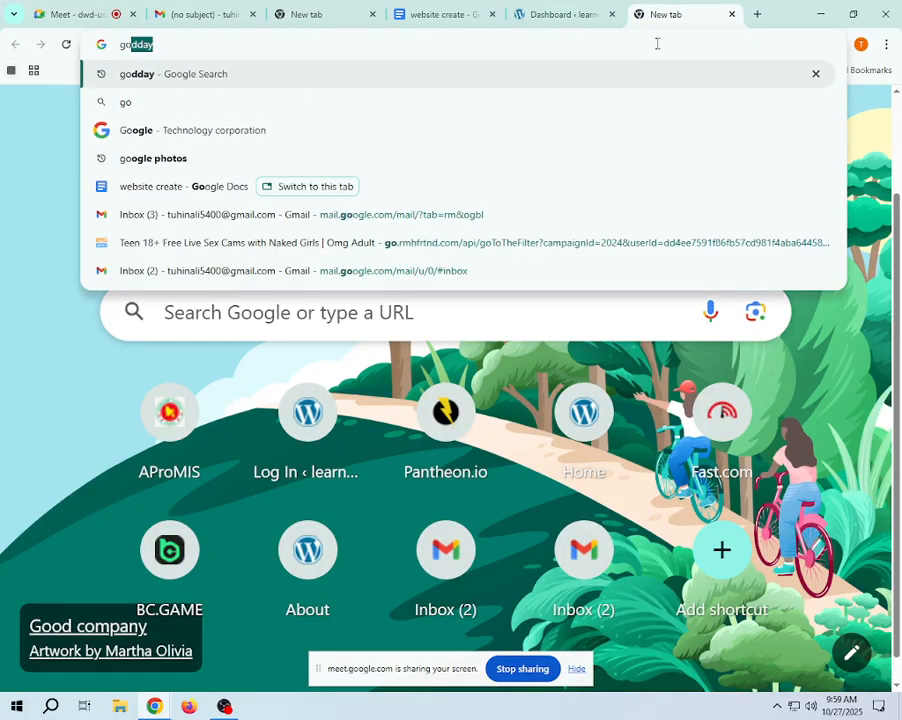
pyautogui.write('ol')
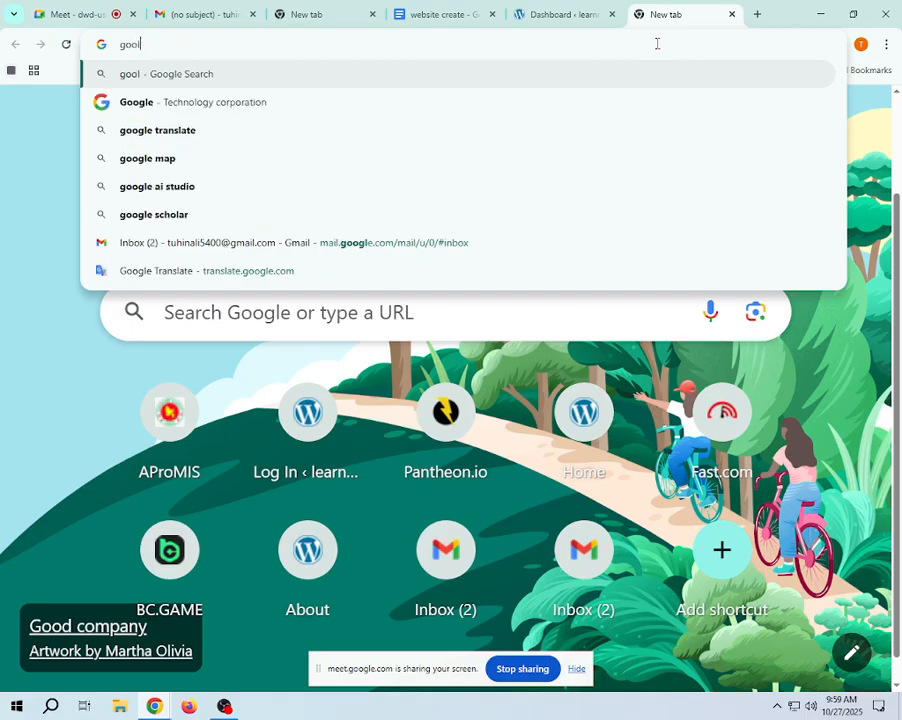
pyautogui.write('e ')
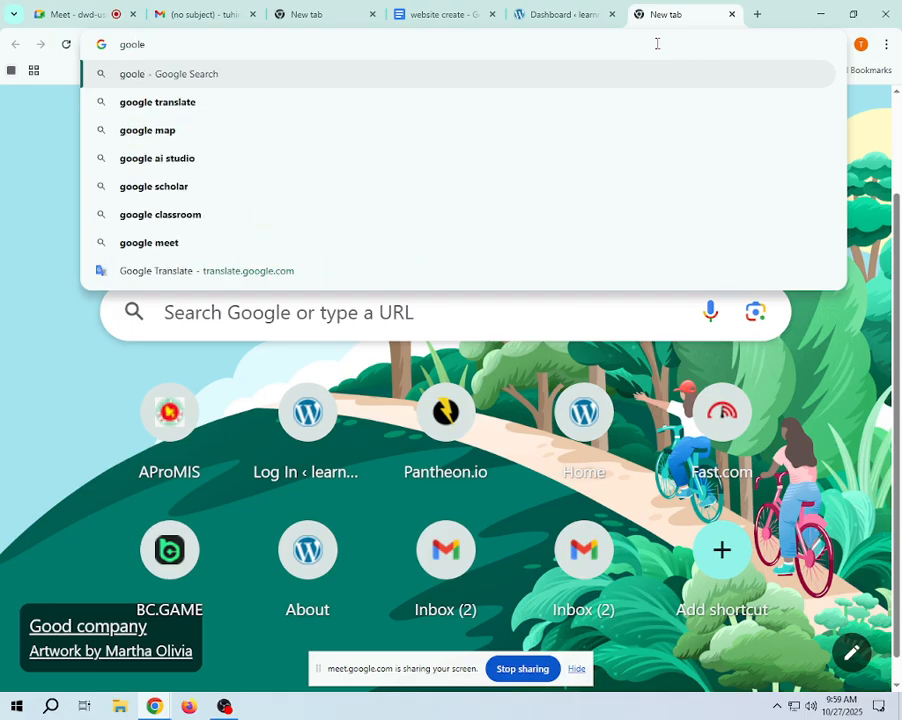
pyautogui.write('sea')
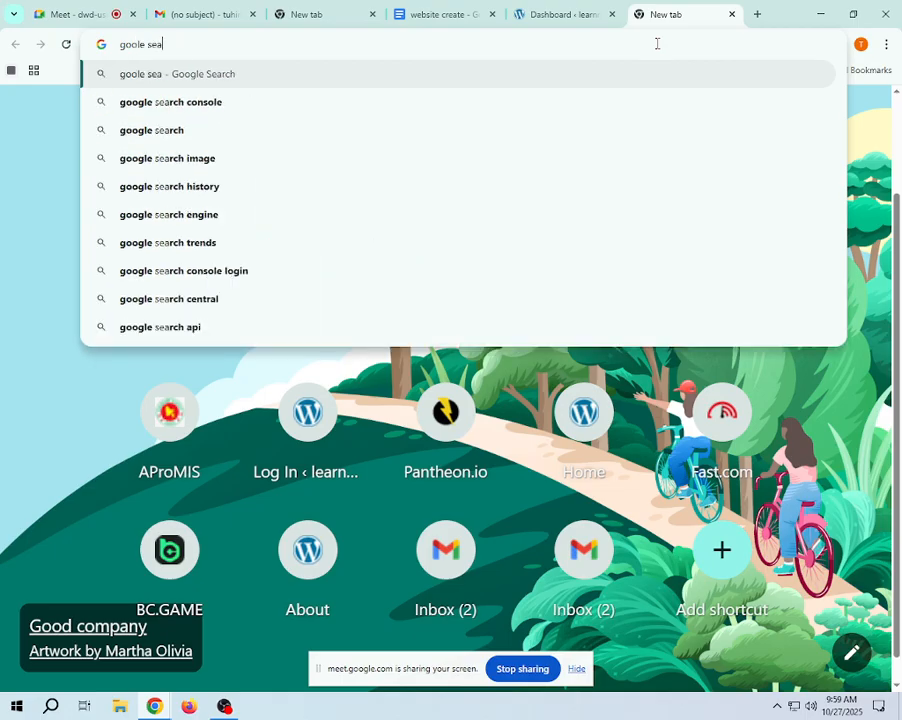
pyautogui.write('rch')
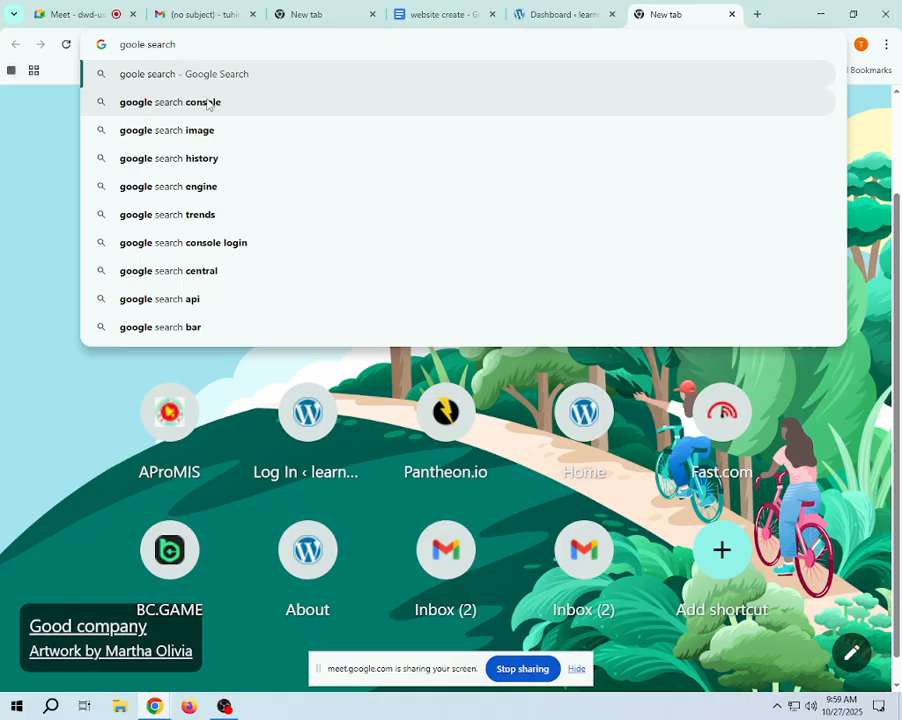
pyautogui.click(207, 103)
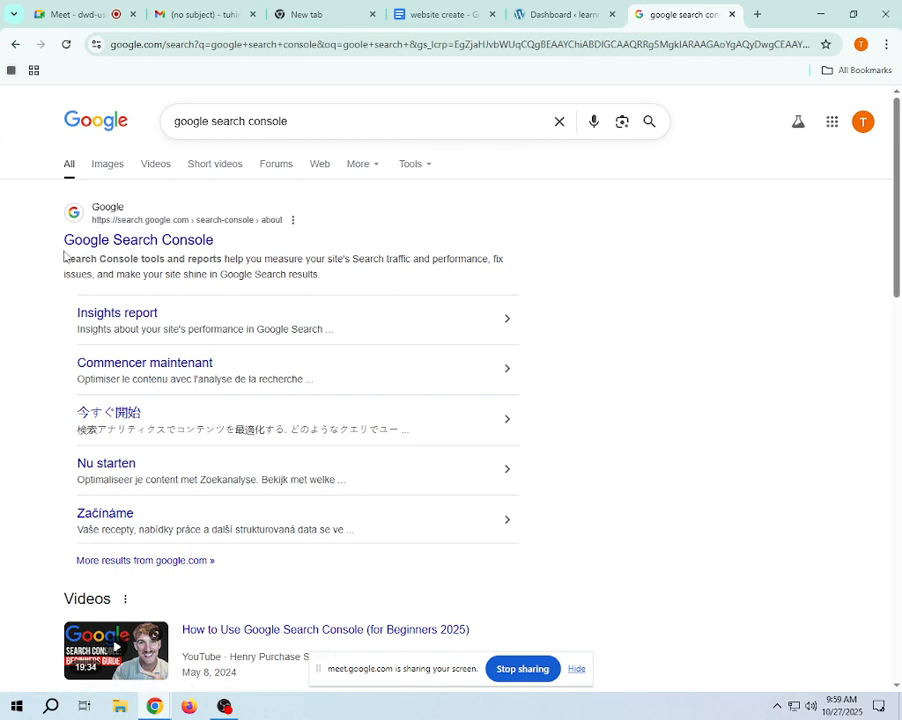
# - Read the Google Search Console result's title and description, and open its page on search.google.com
pyautogui.moveTo(222, 240); pyautogui.dragTo(58, 242)
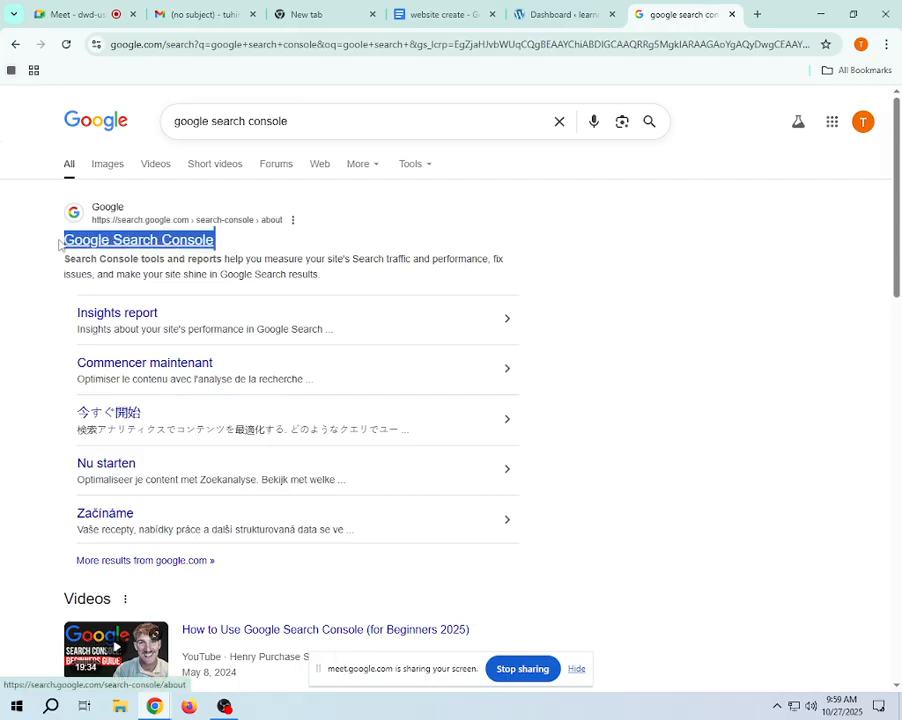
pyautogui.click(124, 250)
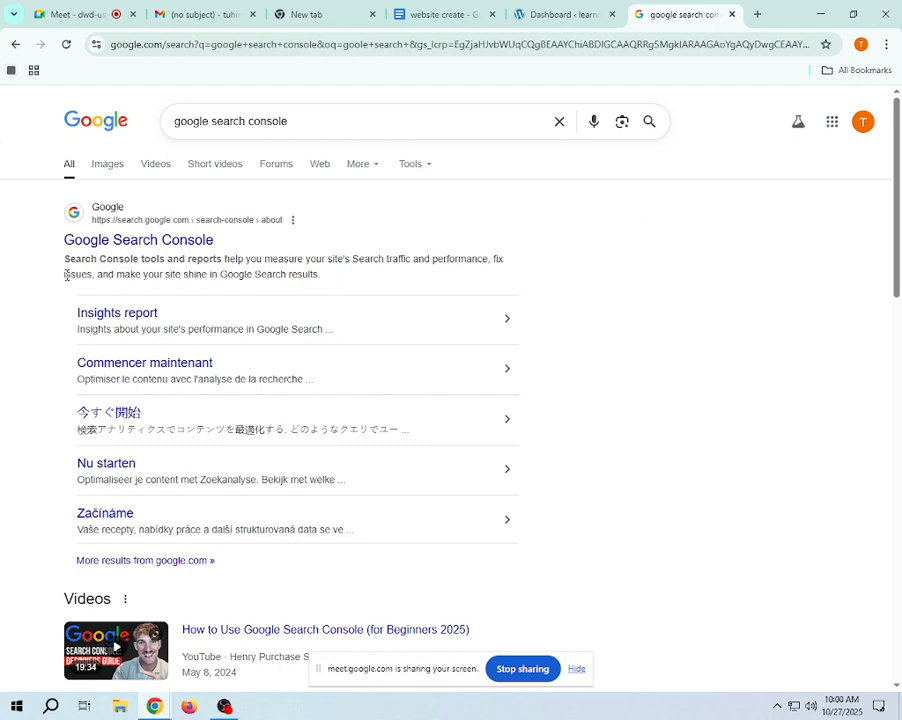
pyautogui.moveTo(60, 204); pyautogui.dragTo(263, 247)
pyautogui.moveTo(64, 258); pyautogui.dragTo(320, 272)
pyautogui.click(572, 252)
pyautogui.scroll(-2, 54, 489)
pyautogui.scroll(2, 150, 450)
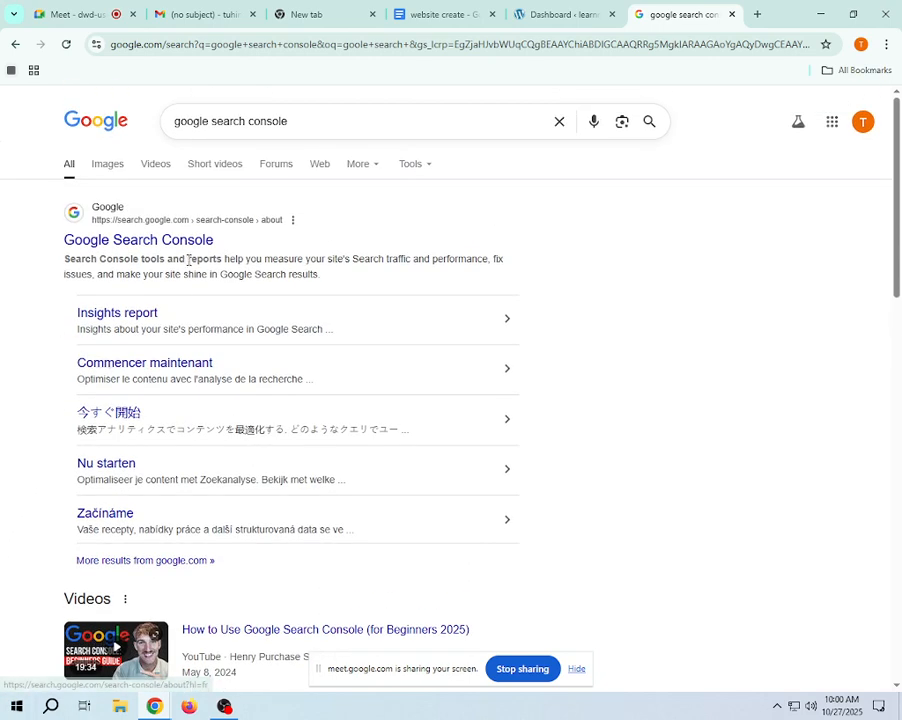
pyautogui.click(192, 244)
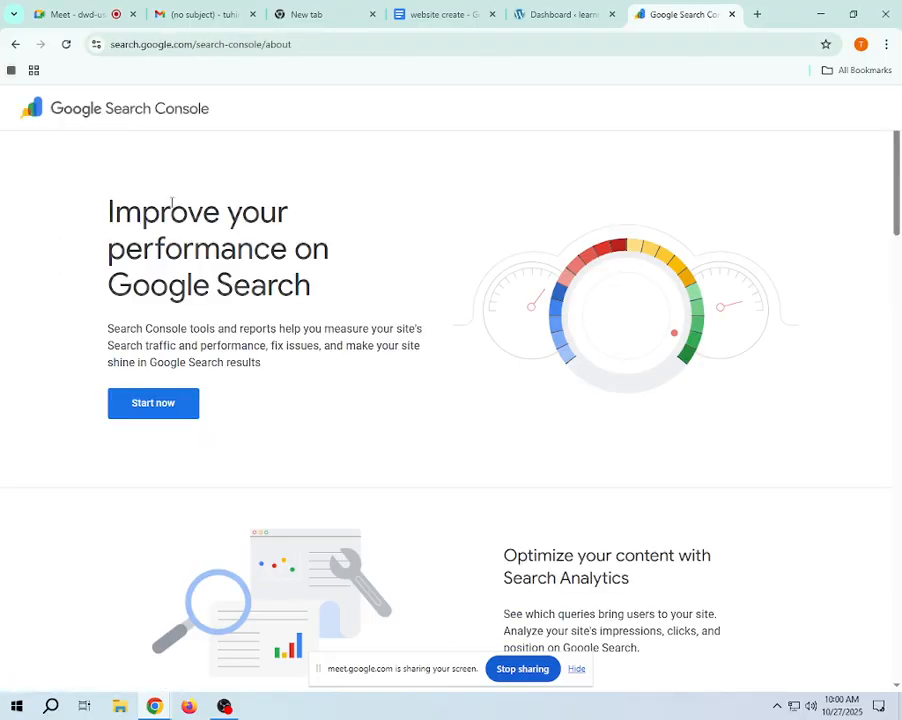
# - Review the Search Console introduction about improving search performance and start the property setup
pyautogui.scroll(-3, 582, 497)
pyautogui.scroll(3, 334, 510)
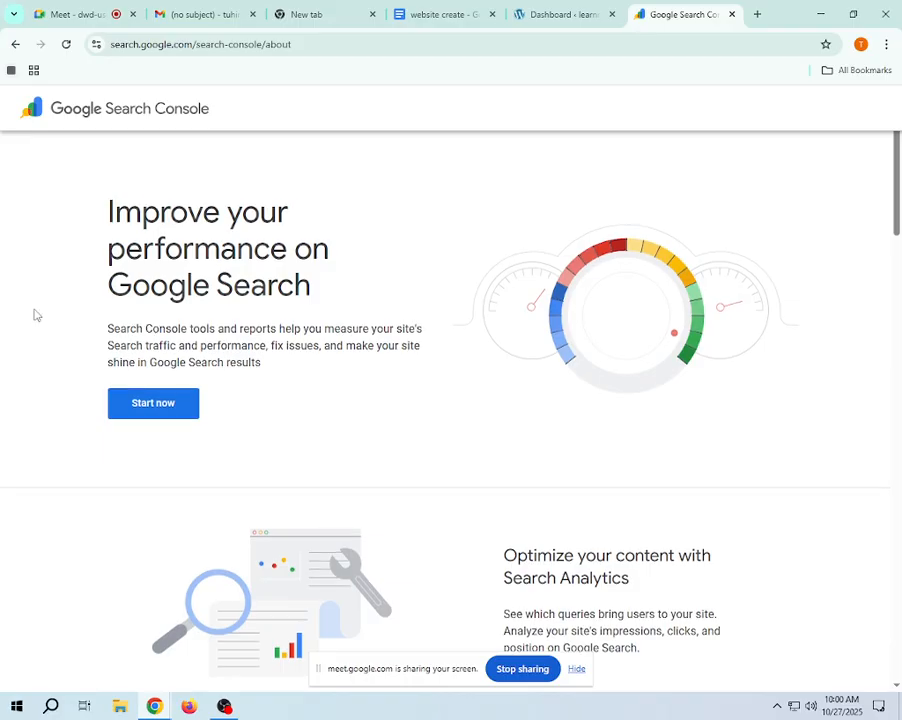
pyautogui.moveTo(109, 211); pyautogui.dragTo(338, 288)
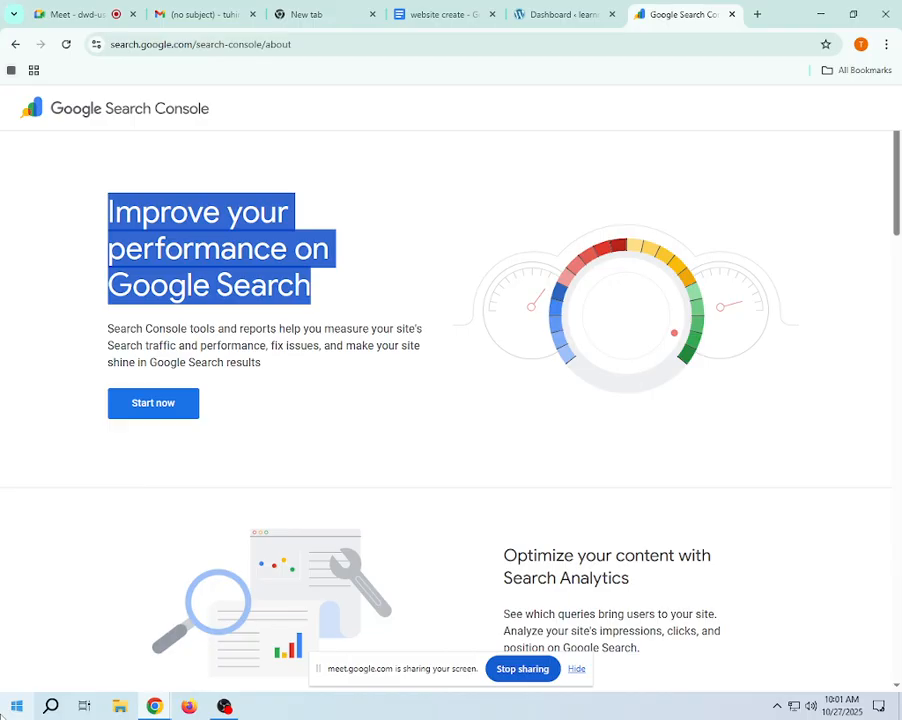
pyautogui.click(57, 298)
pyautogui.scroll(-2, 351, 510)
pyautogui.scroll(2, 330, 511)
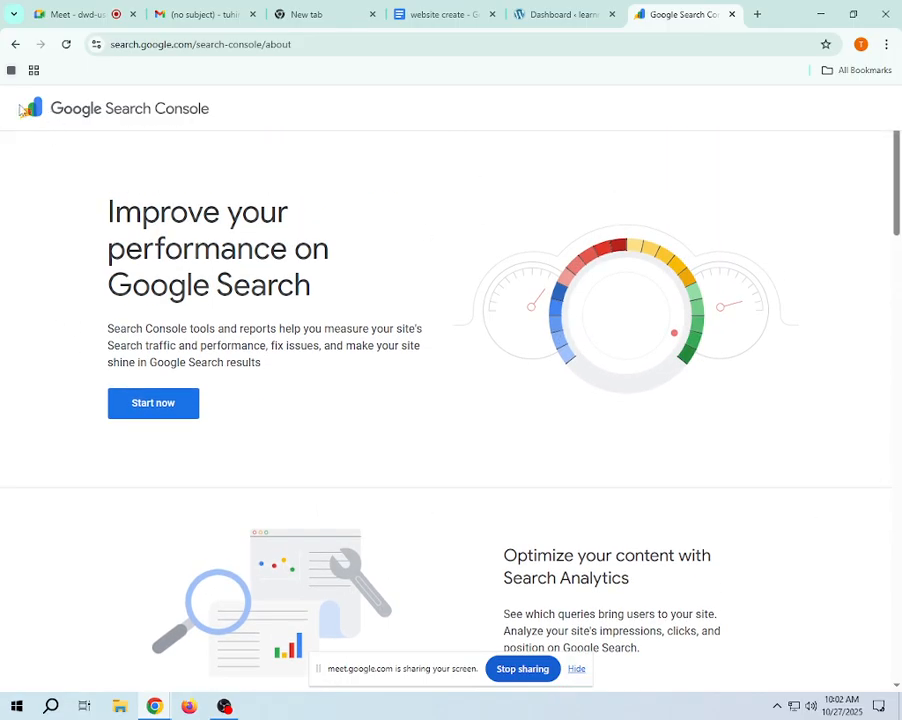
pyautogui.moveTo(22, 110); pyautogui.dragTo(177, 92)
pyautogui.click(170, 412)
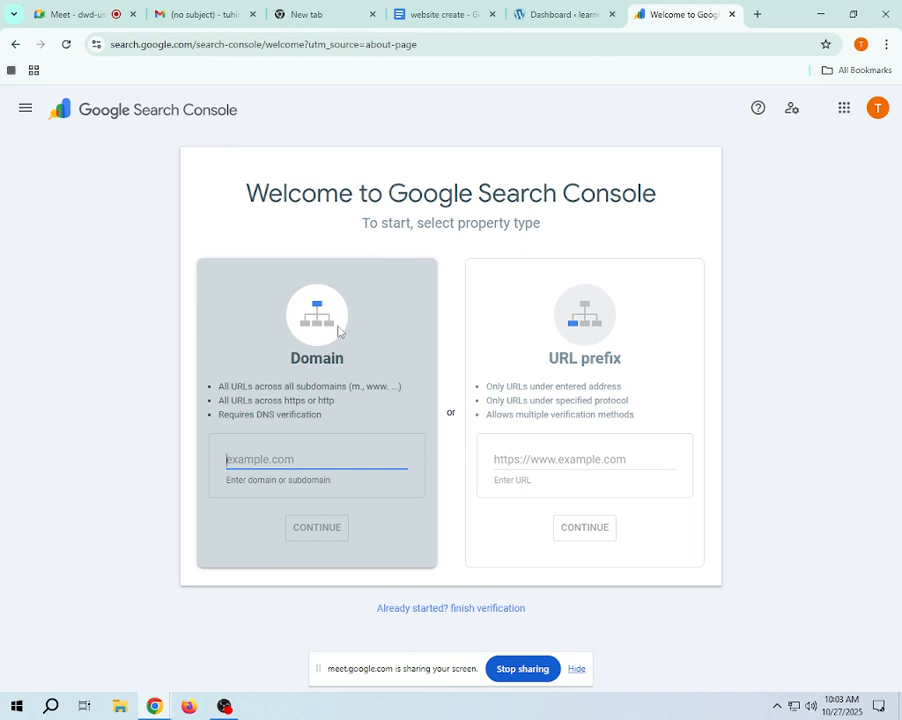
# - Examine the domain and subdomain parts of the Search Console page's web address
pyautogui.click(580, 46)
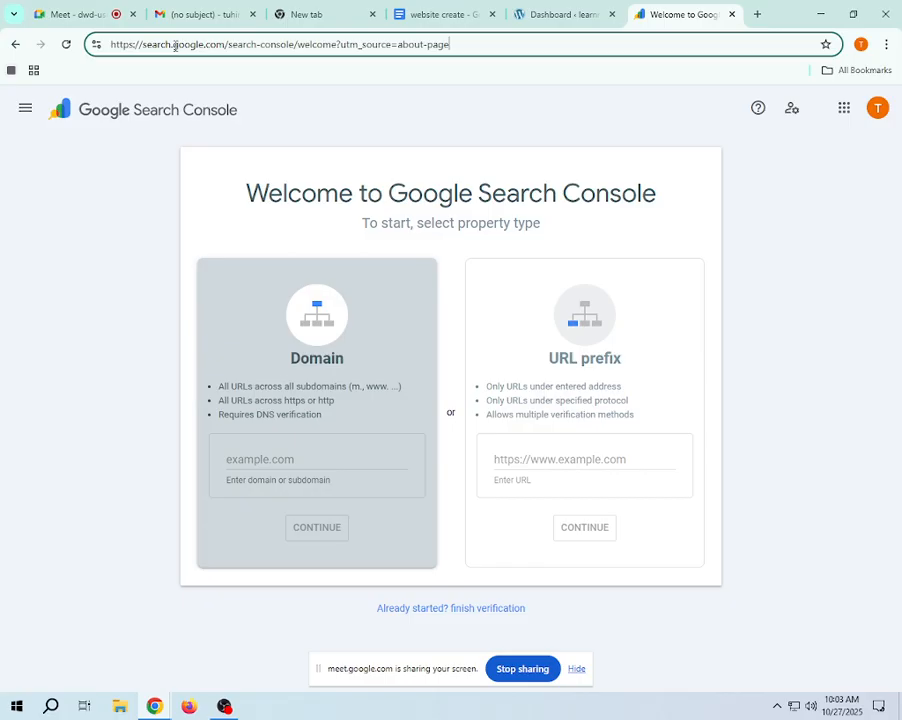
pyautogui.moveTo(174, 44); pyautogui.dragTo(225, 44)
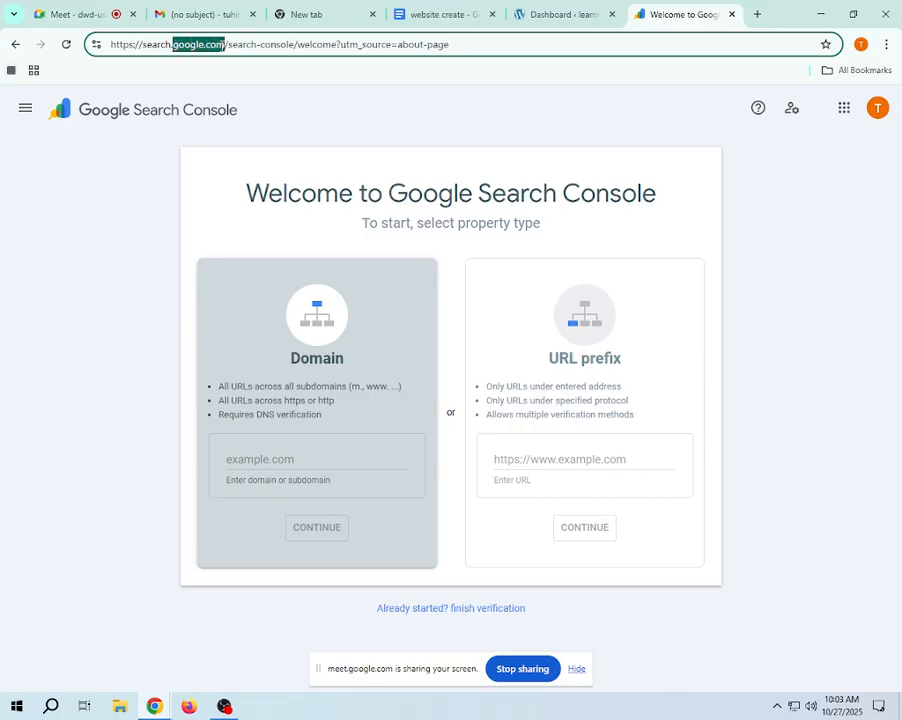
pyautogui.click(171, 44)
pyautogui.doubleClick(158, 44)
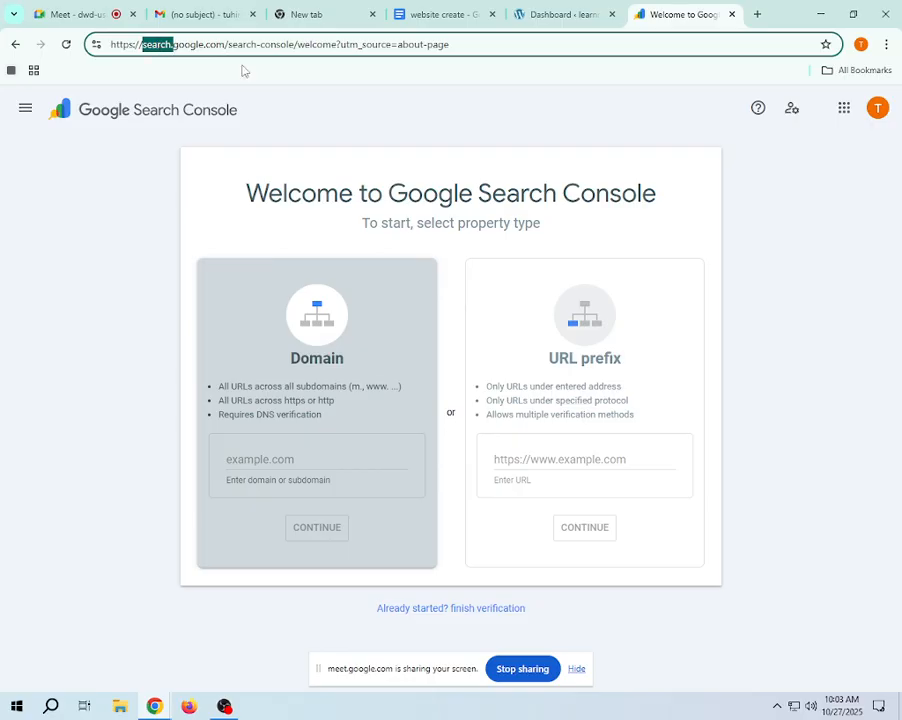
pyautogui.click(455, 115)
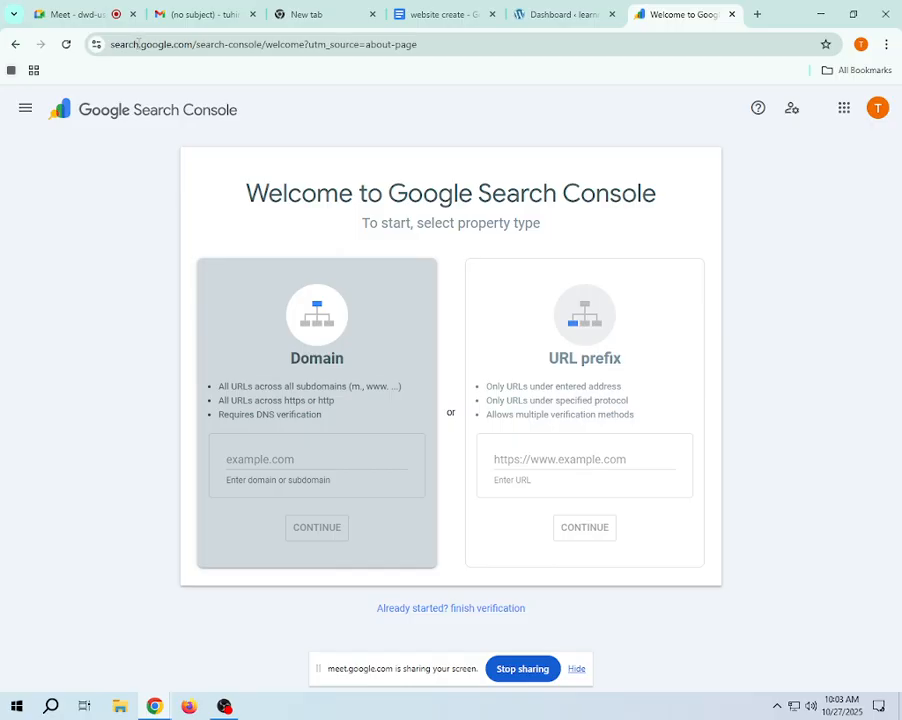
pyautogui.moveTo(140, 44)
pyautogui.mouseDown()
pyautogui.moveTo(193, 44)
pyautogui.moveTo(143, 44)
pyautogui.mouseUp()
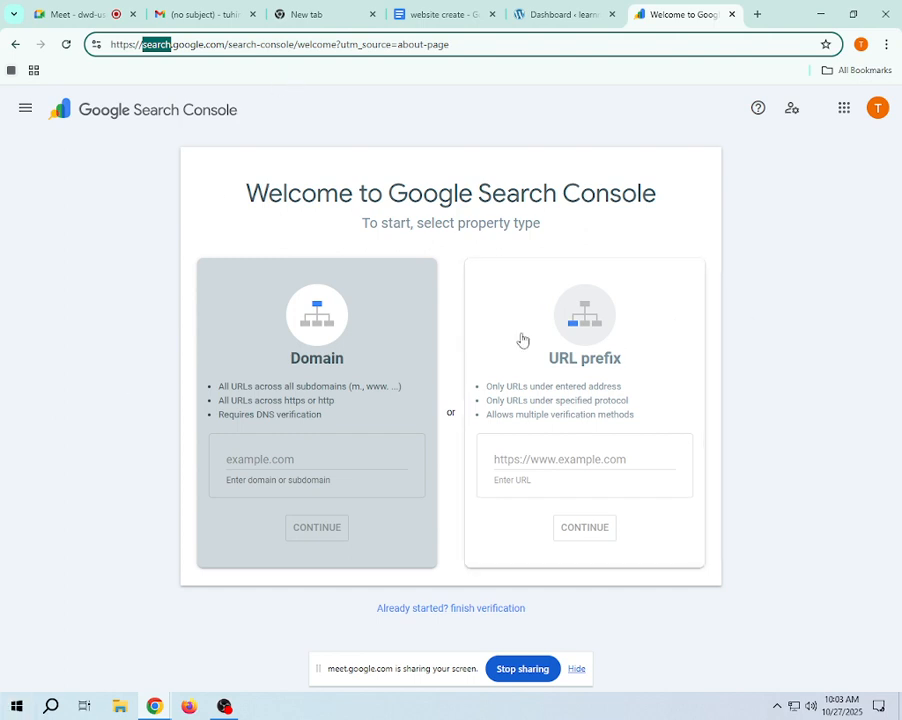
pyautogui.click(367, 125)
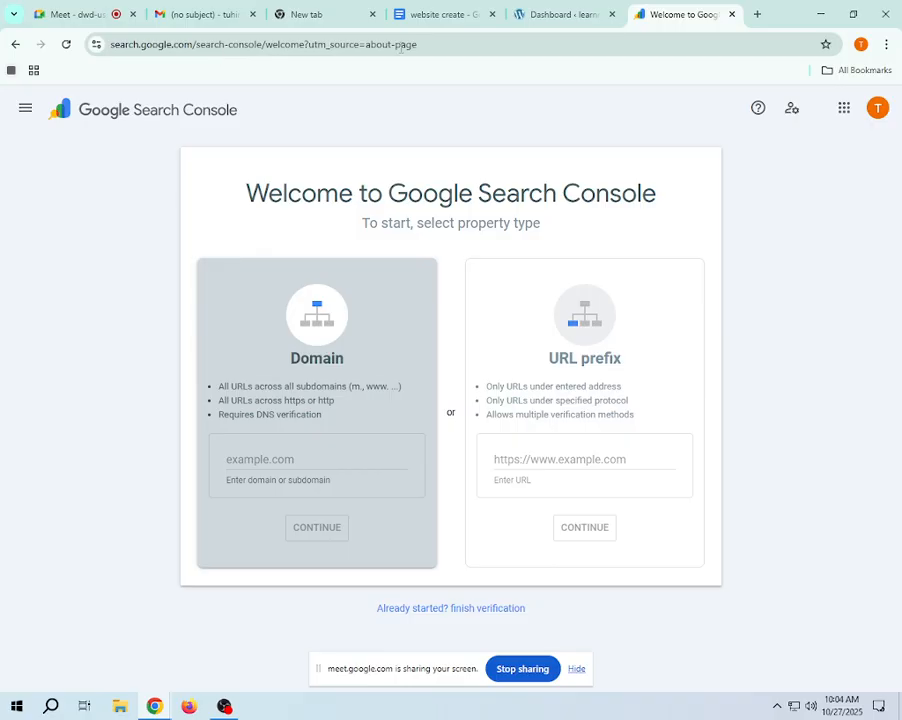
# - Choose URL prefix instead of Domain as the property type for the new Search Console property
pyautogui.click(288, 461)
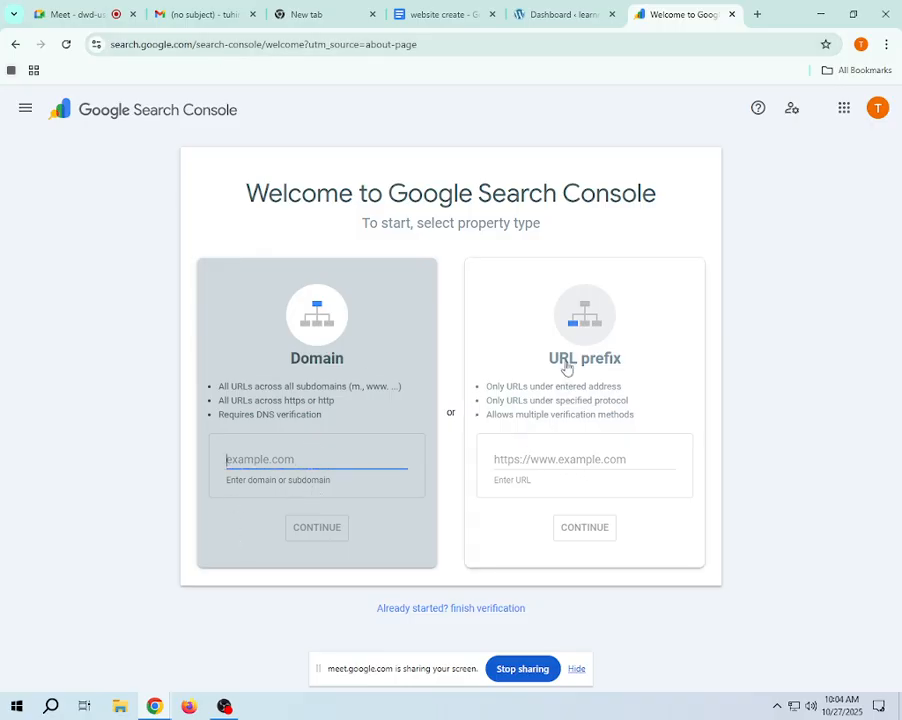
pyautogui.click(560, 460)
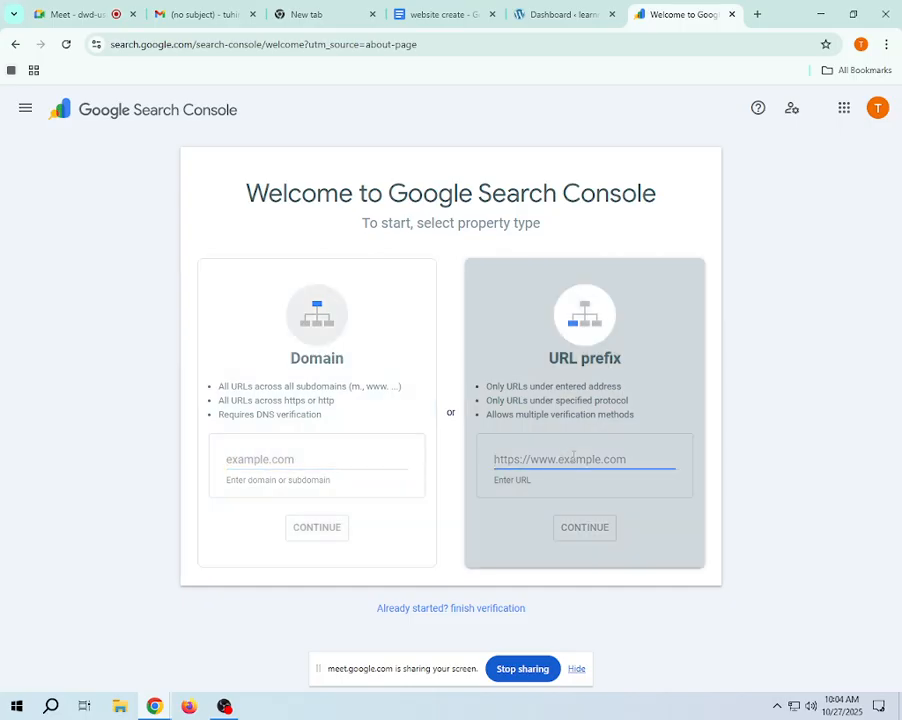
pyautogui.rightClick(571, 453)
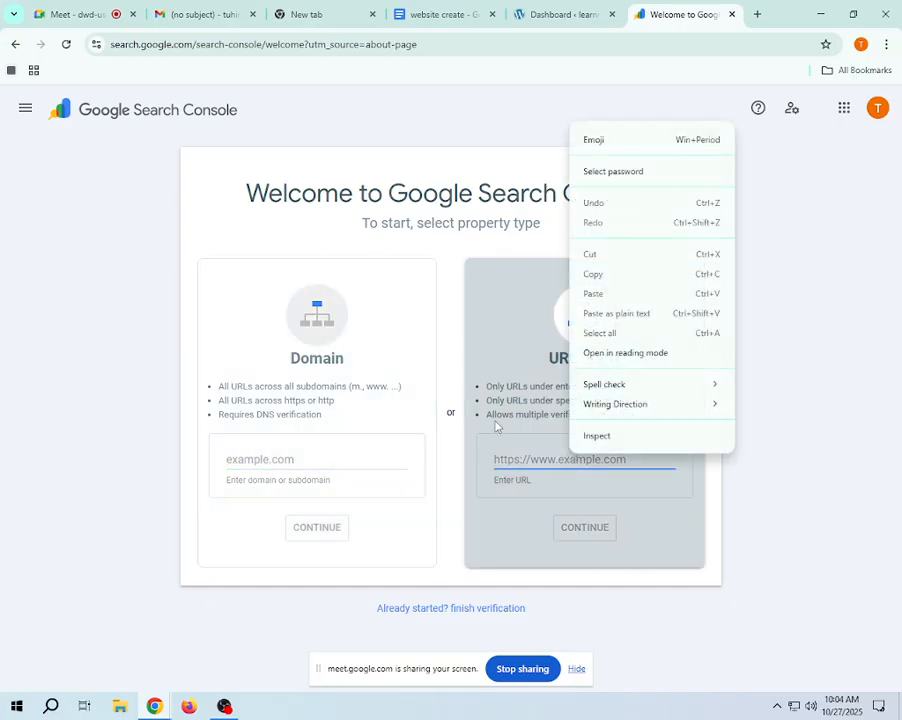
pyautogui.click(508, 373)
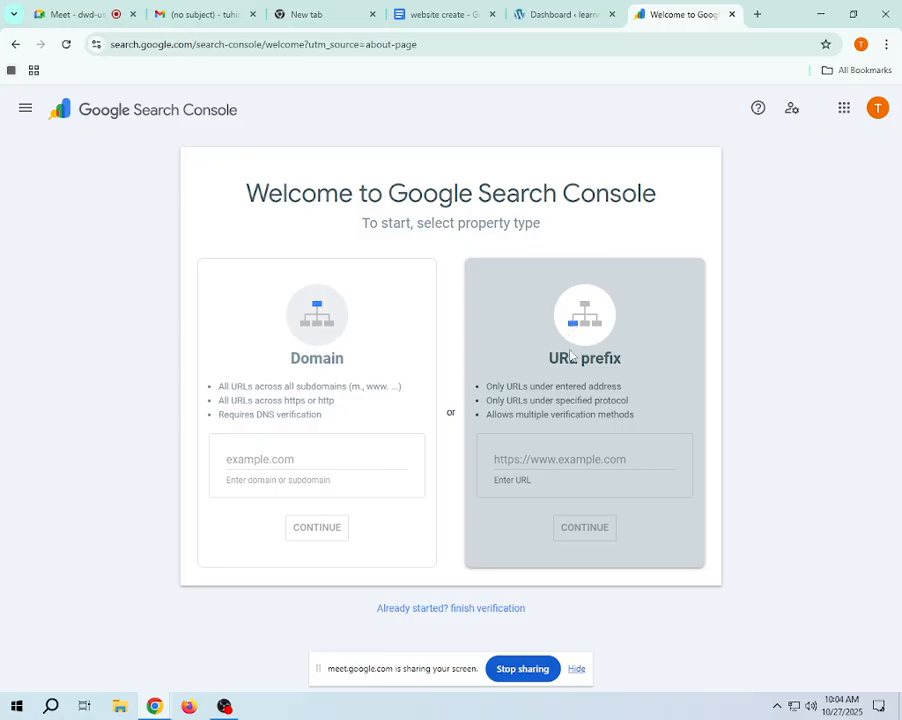
pyautogui.click(560, 14)
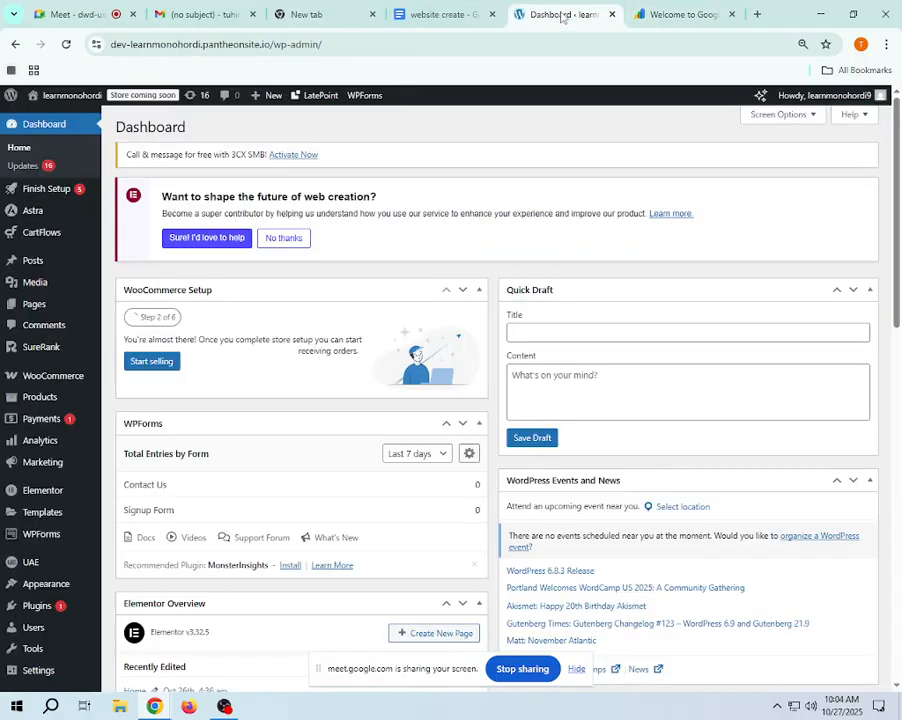
pyautogui.click(380, 42)
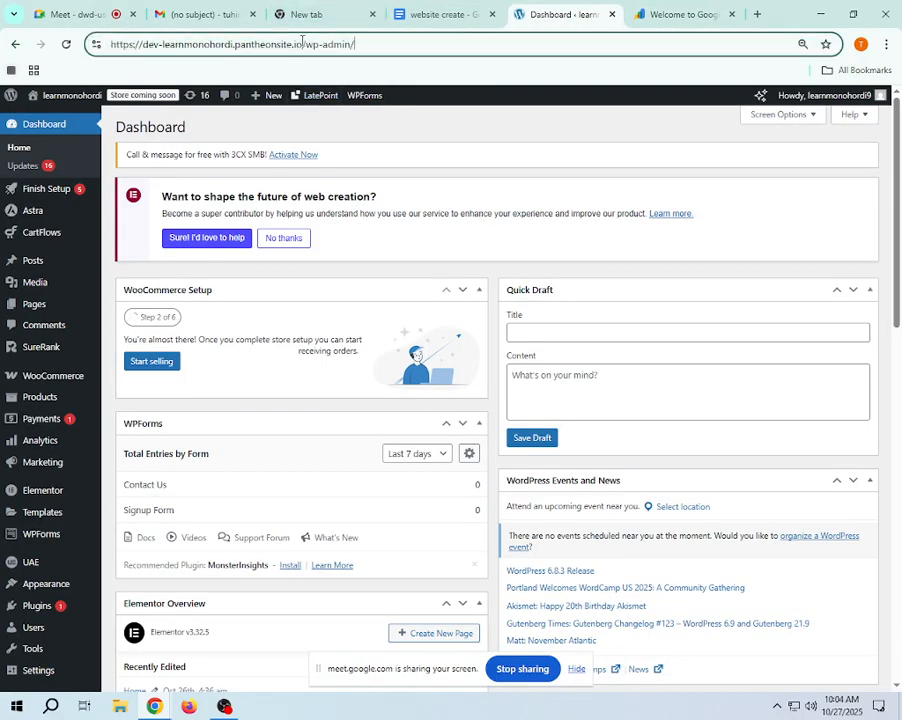
pyautogui.moveTo(306, 45); pyautogui.dragTo(75, 40)
pyautogui.rightClick(128, 46)
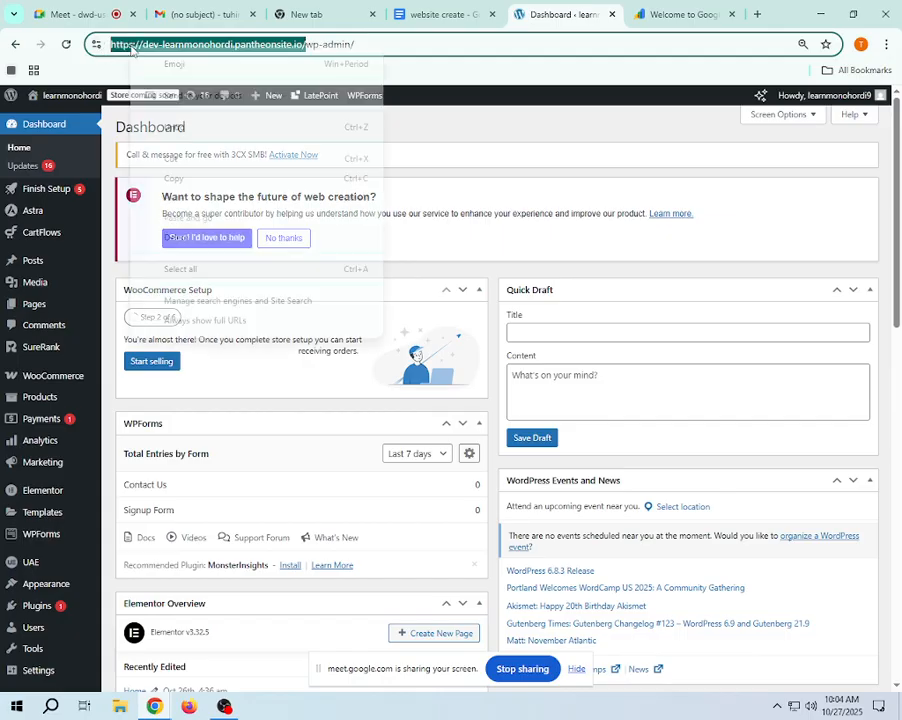
pyautogui.click(180, 180)
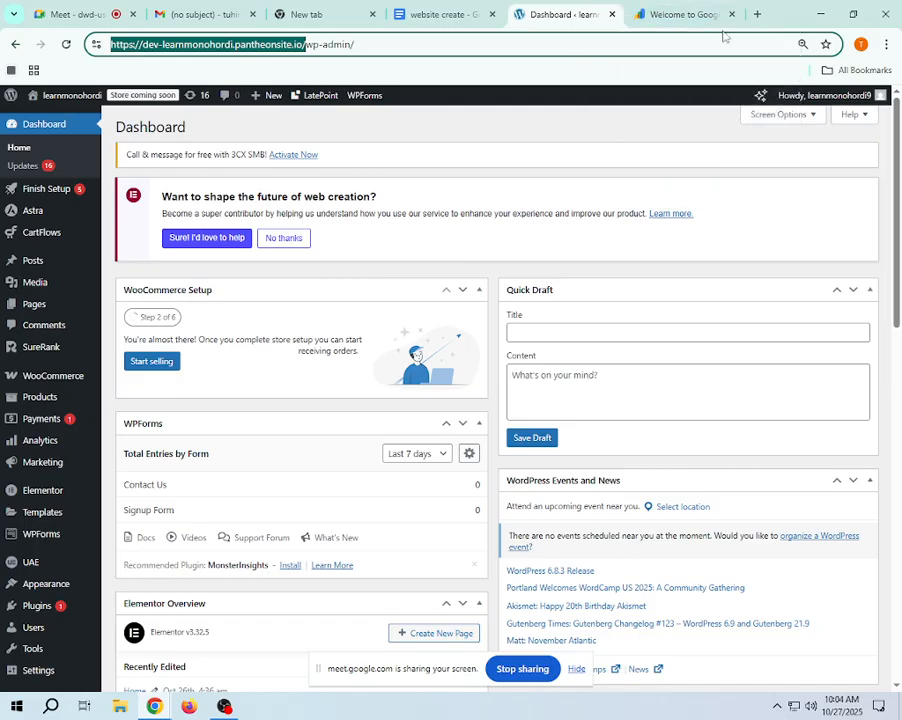
pyautogui.moveTo(686, 12)
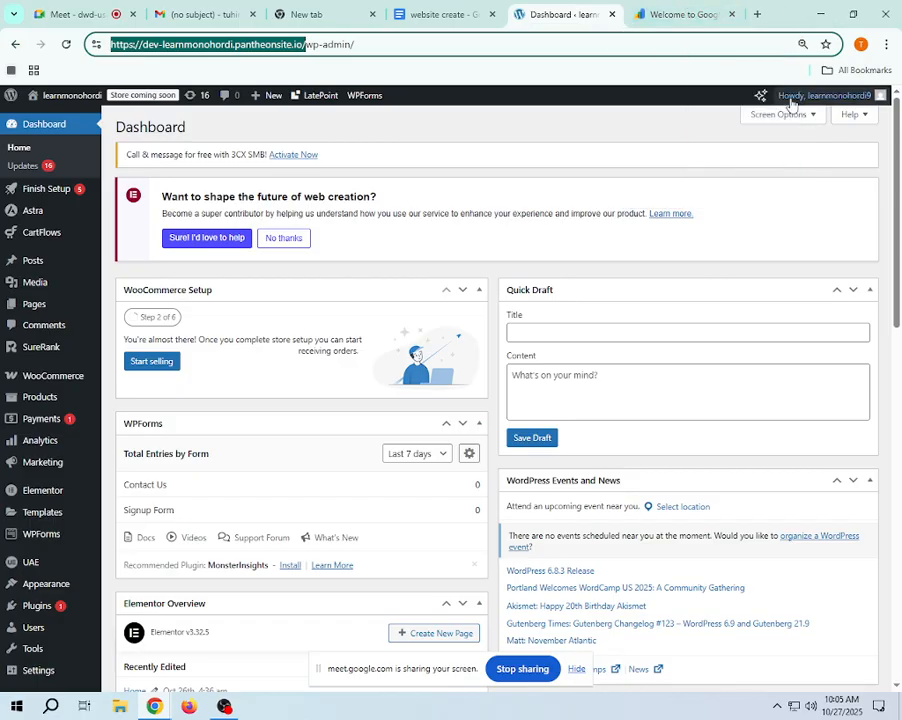
pyautogui.click(680, 14)
pyautogui.click(534, 459)
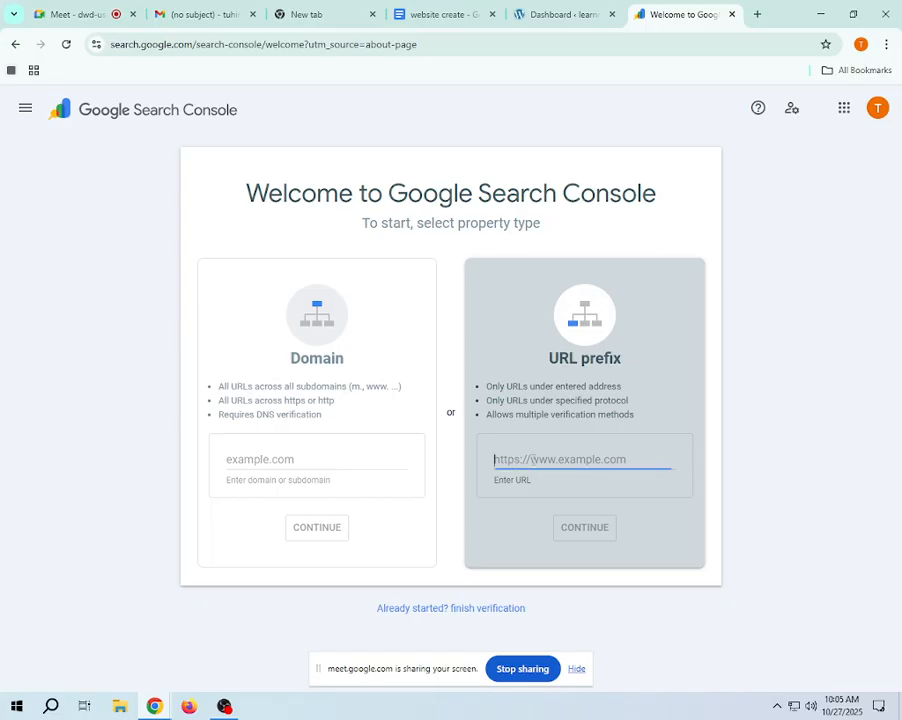
pyautogui.rightClick(532, 459)
pyautogui.click(557, 300)
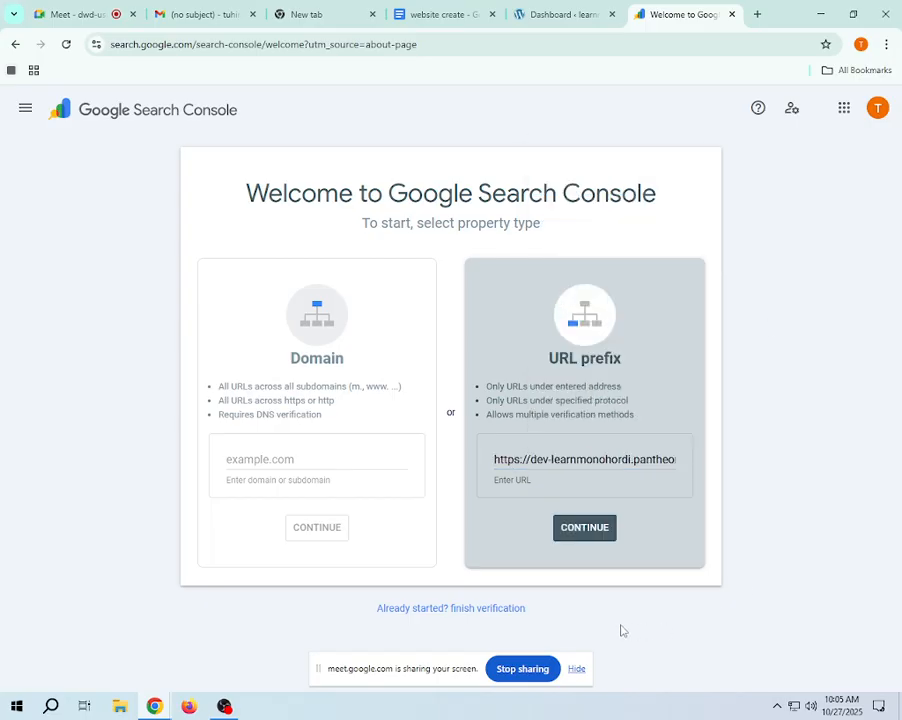
pyautogui.click(583, 538)
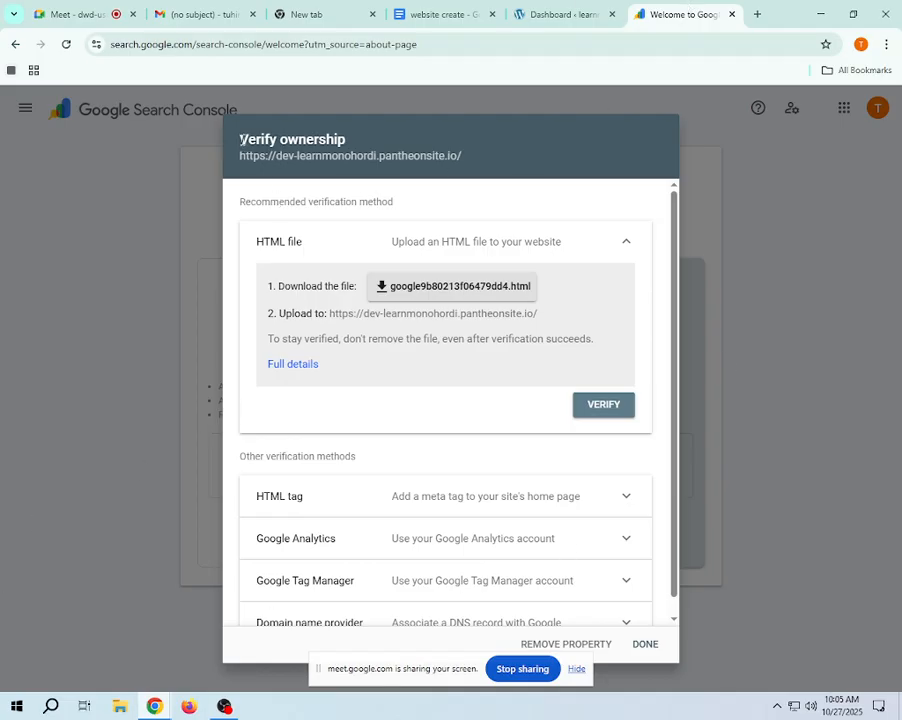
# - Expand the HTML tag verification method and examine where its instructions place the meta tag relative to <head> and <body>
pyautogui.moveTo(241, 141); pyautogui.dragTo(463, 143)
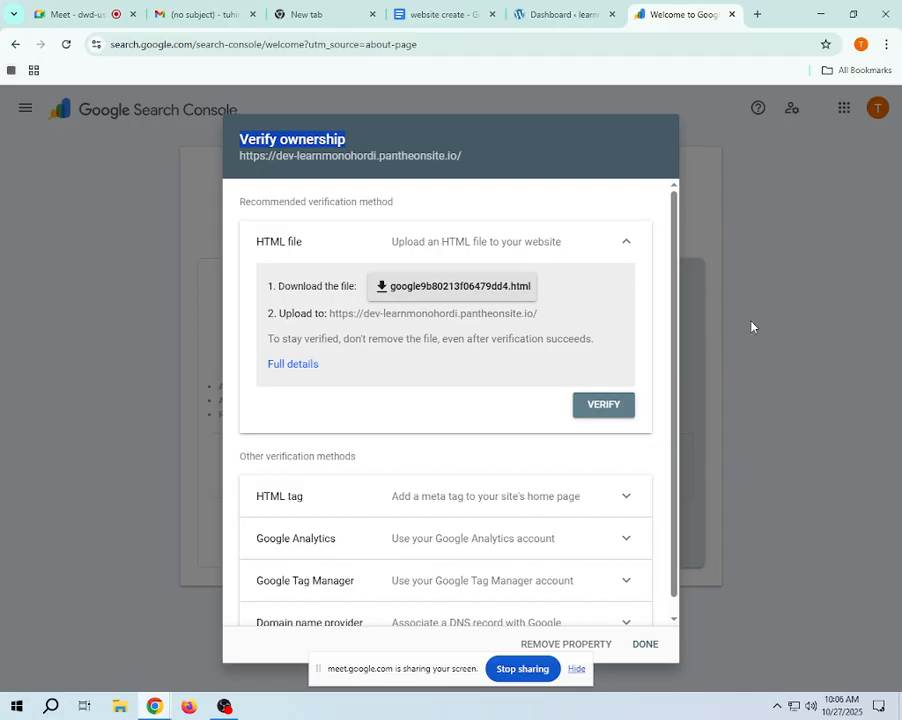
pyautogui.scroll(-1, 465, 424)
pyautogui.click(607, 479)
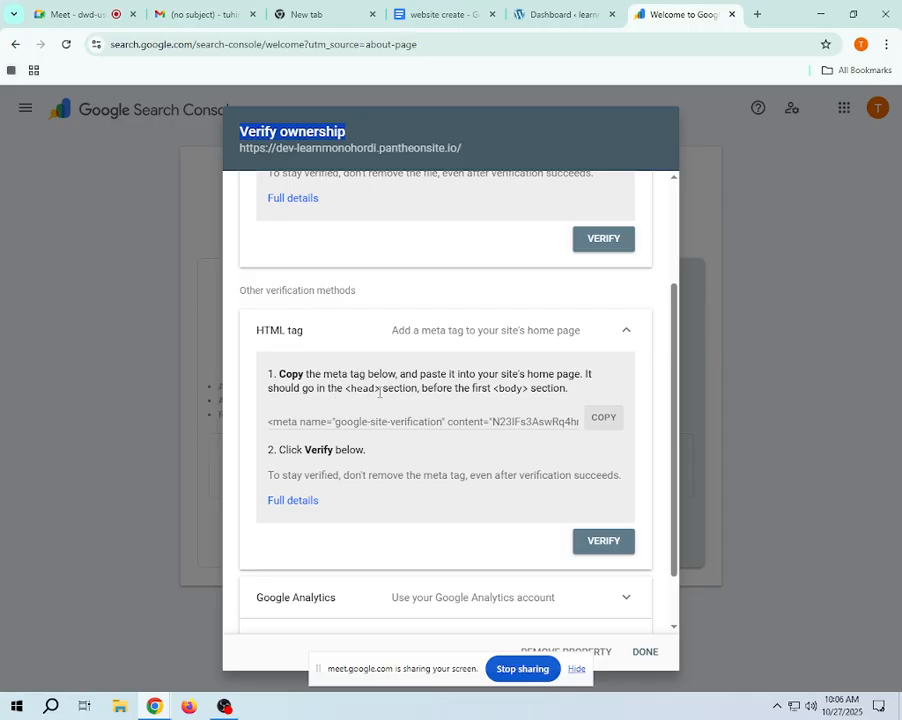
pyautogui.moveTo(380, 392); pyautogui.dragTo(345, 393)
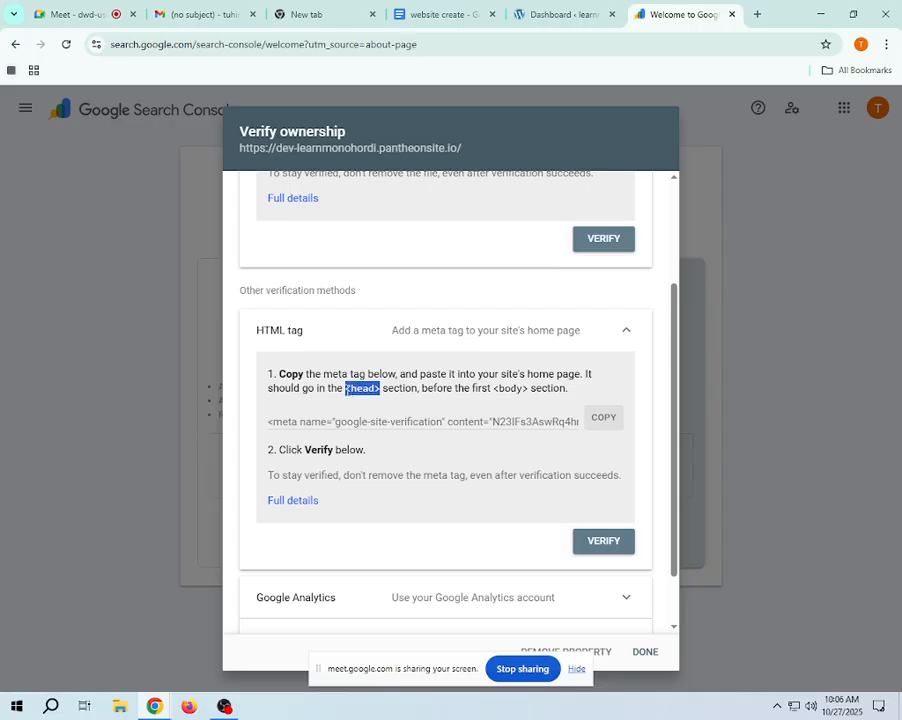
pyautogui.click(375, 389)
pyautogui.moveTo(378, 391); pyautogui.dragTo(370, 390)
pyautogui.moveTo(381, 389); pyautogui.dragTo(346, 388)
pyautogui.click(399, 391)
pyautogui.moveTo(491, 390); pyautogui.dragTo(542, 389)
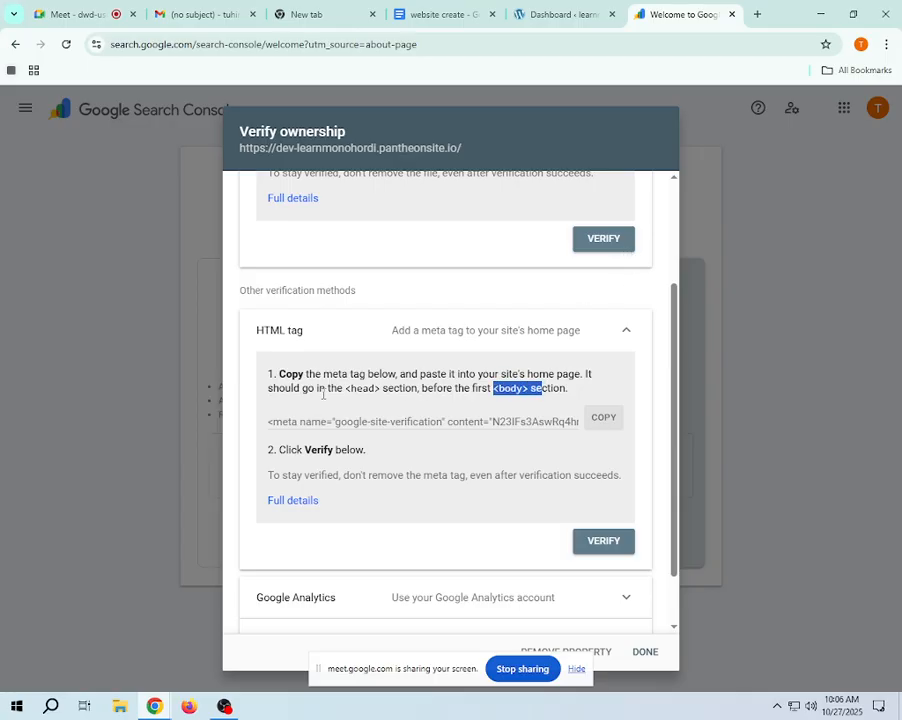
# - Copy the <head> text from the HTML tag instructions and open Google Translate in a new tab
pyautogui.moveTo(347, 390); pyautogui.dragTo(381, 390)
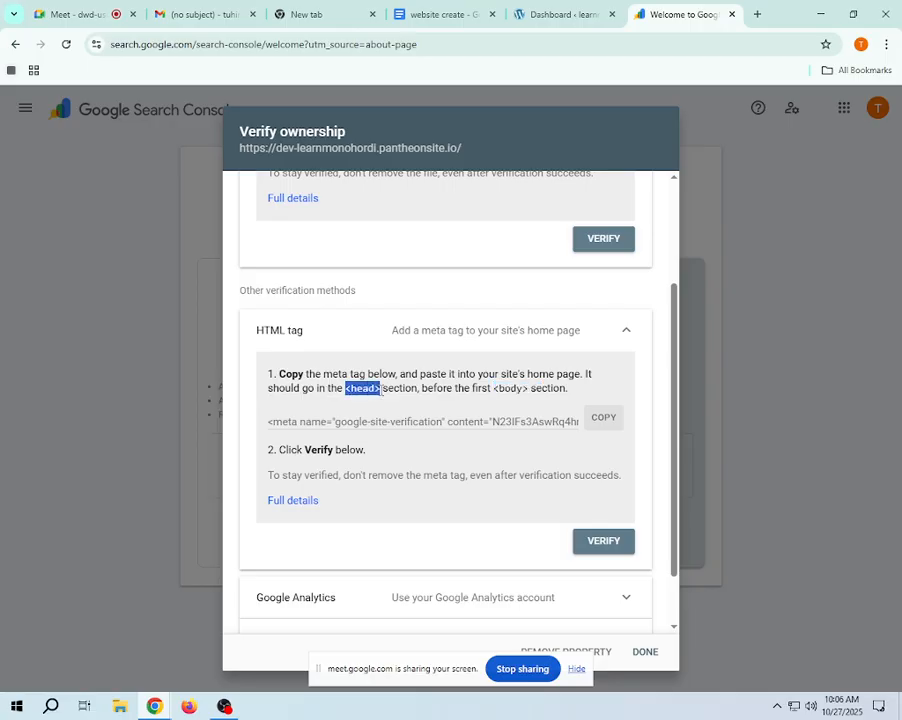
pyautogui.rightClick(374, 390)
pyautogui.click(396, 406)
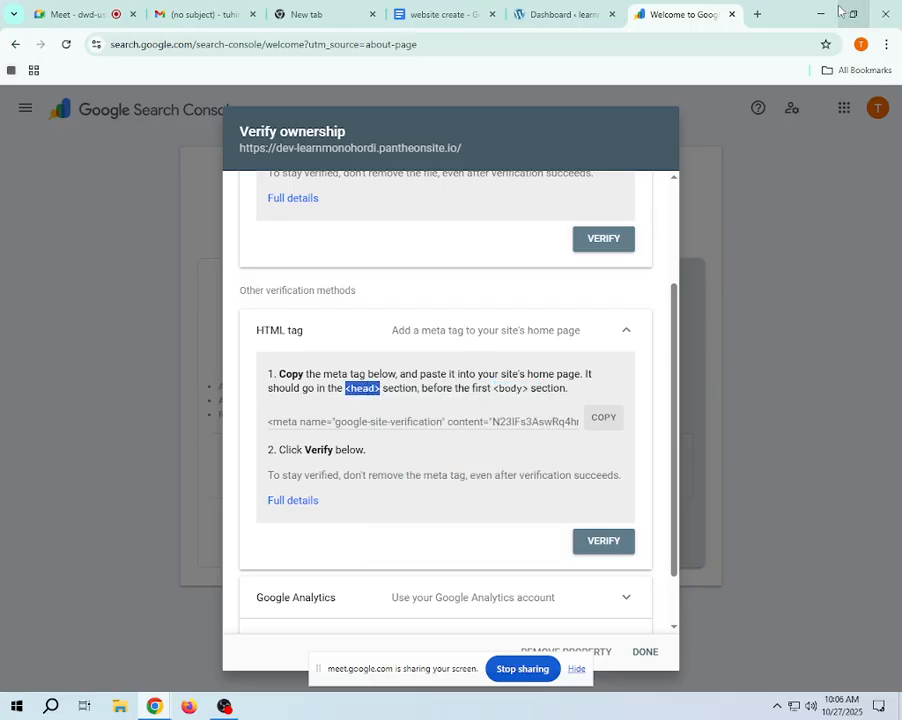
pyautogui.click(758, 14)
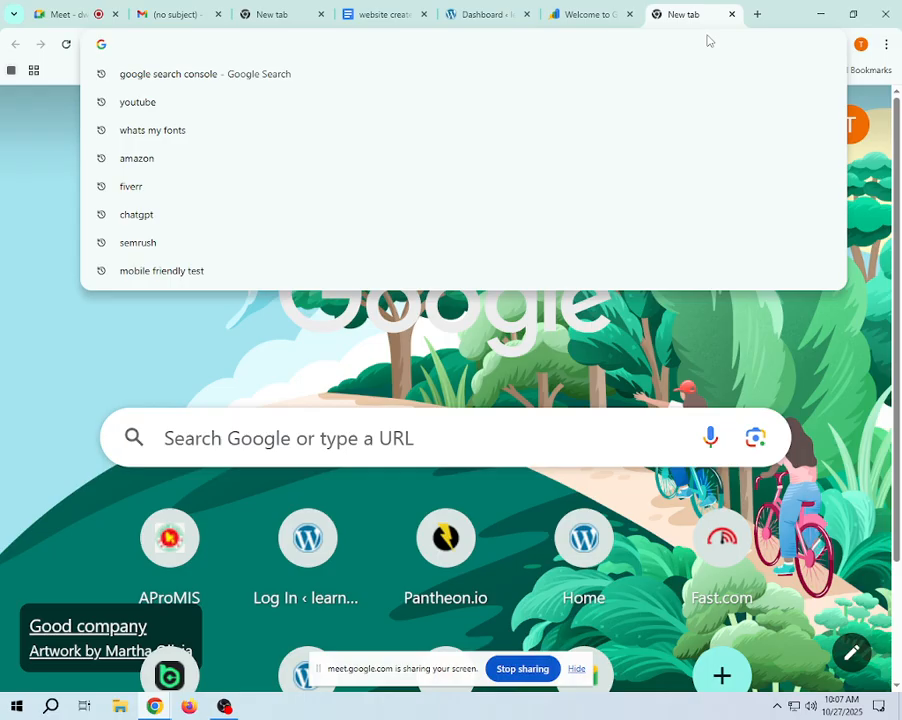
pyautogui.write('tr')
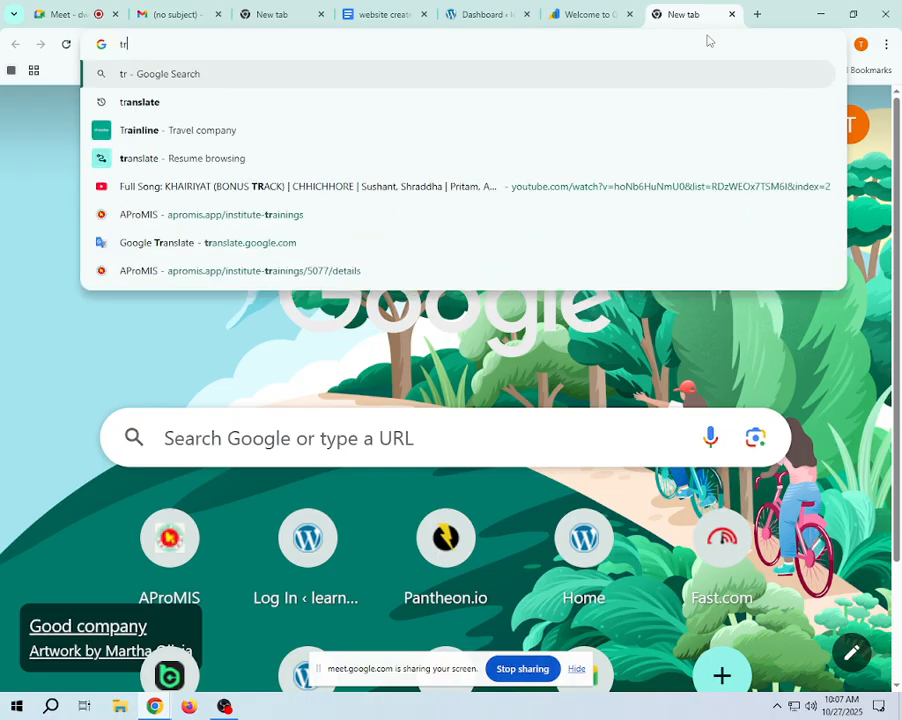
pyautogui.click(211, 112)
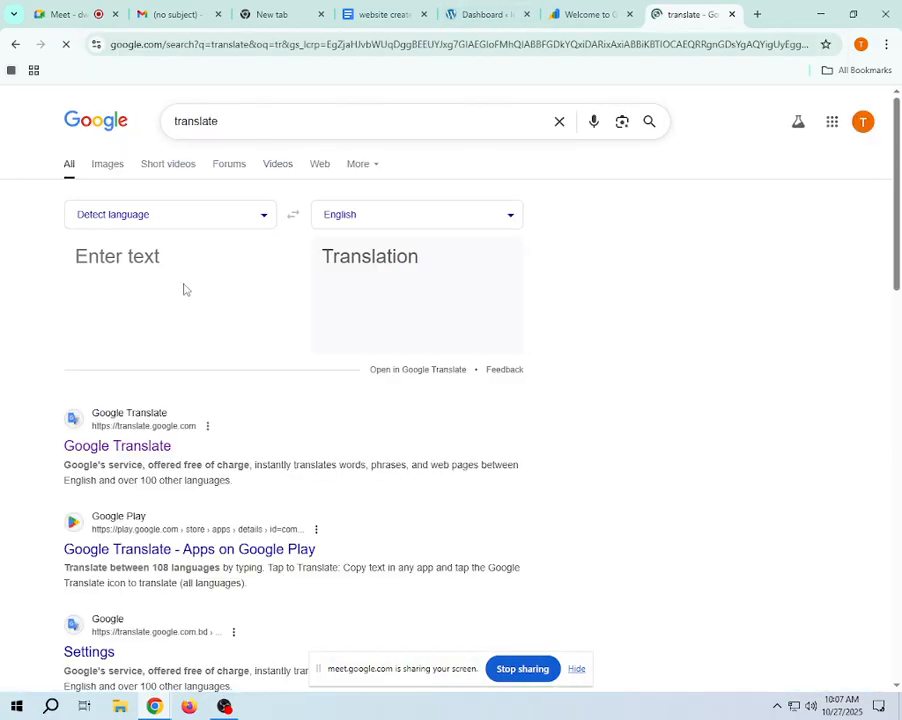
pyautogui.click(151, 452)
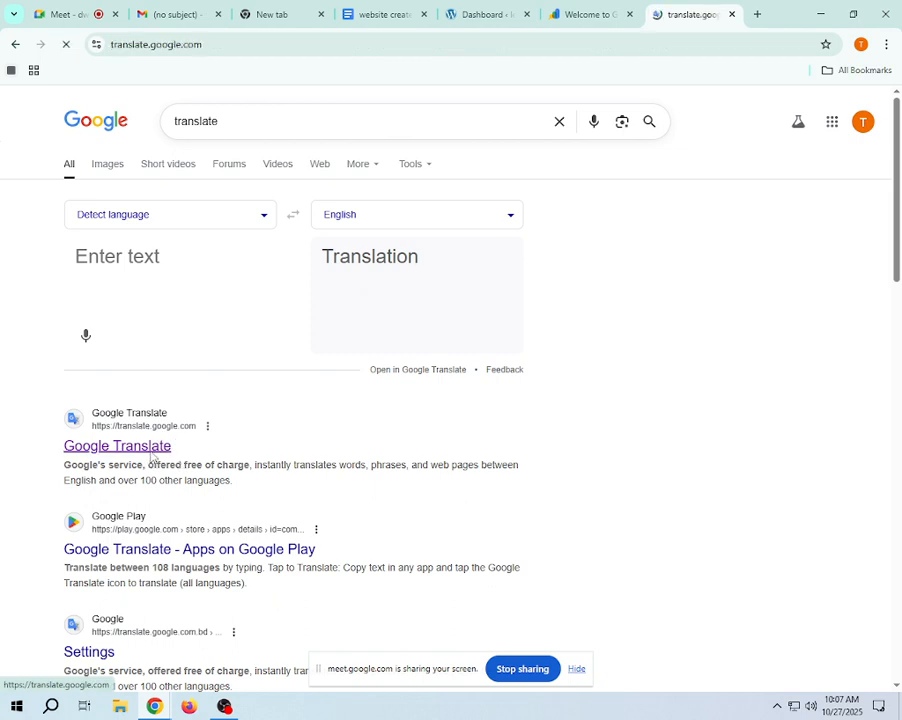
# - Enter <head> as source text in Google Translate, add <head/> two lines below it, and compare the two tags
pyautogui.rightClick(212, 226)
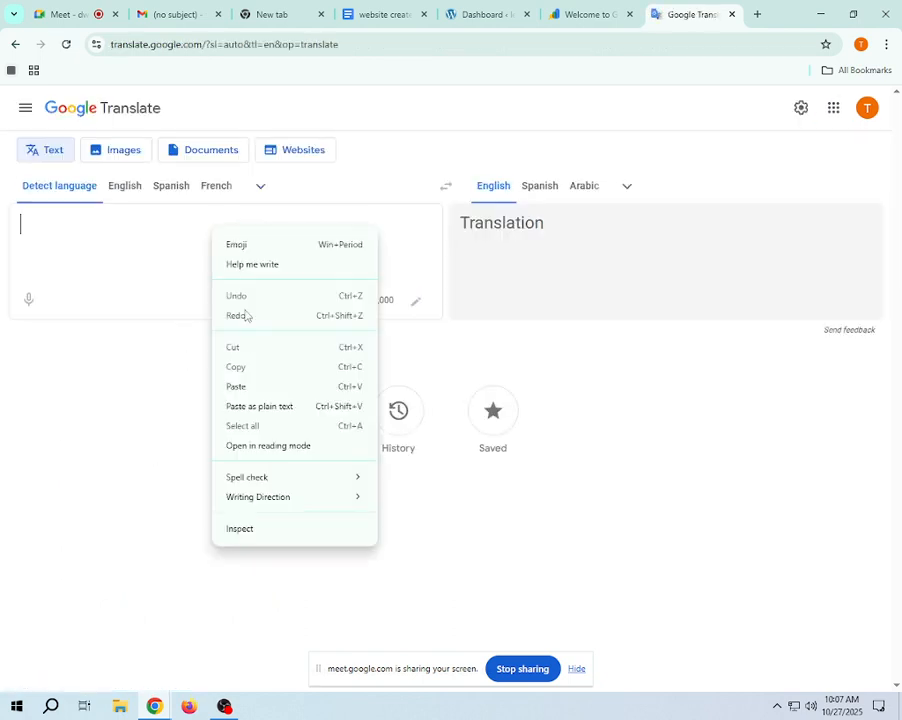
pyautogui.click(266, 386)
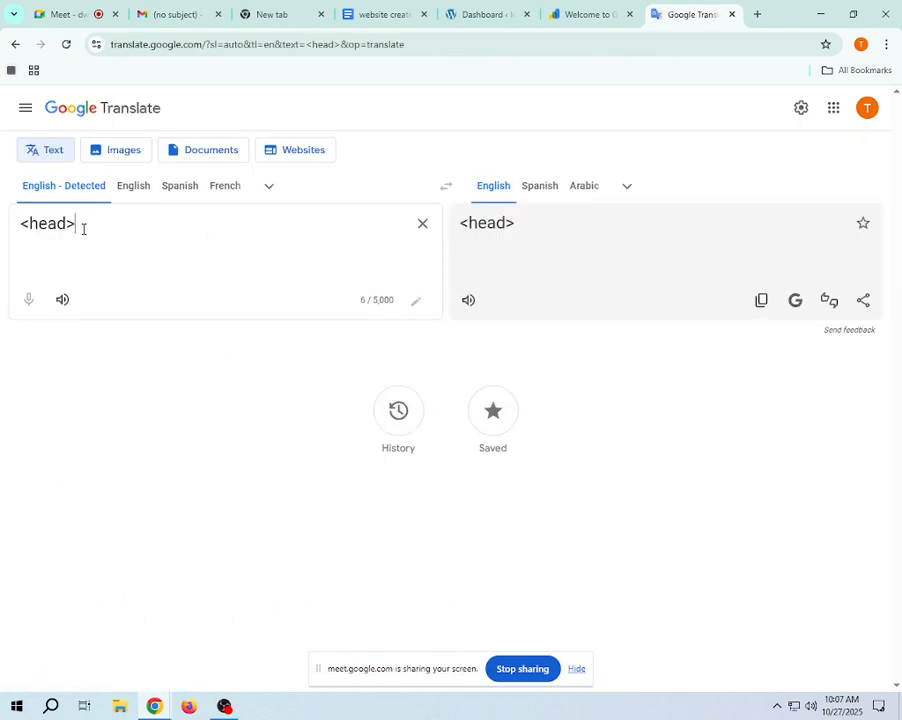
pyautogui.press('Return')
pyautogui.press('Return')
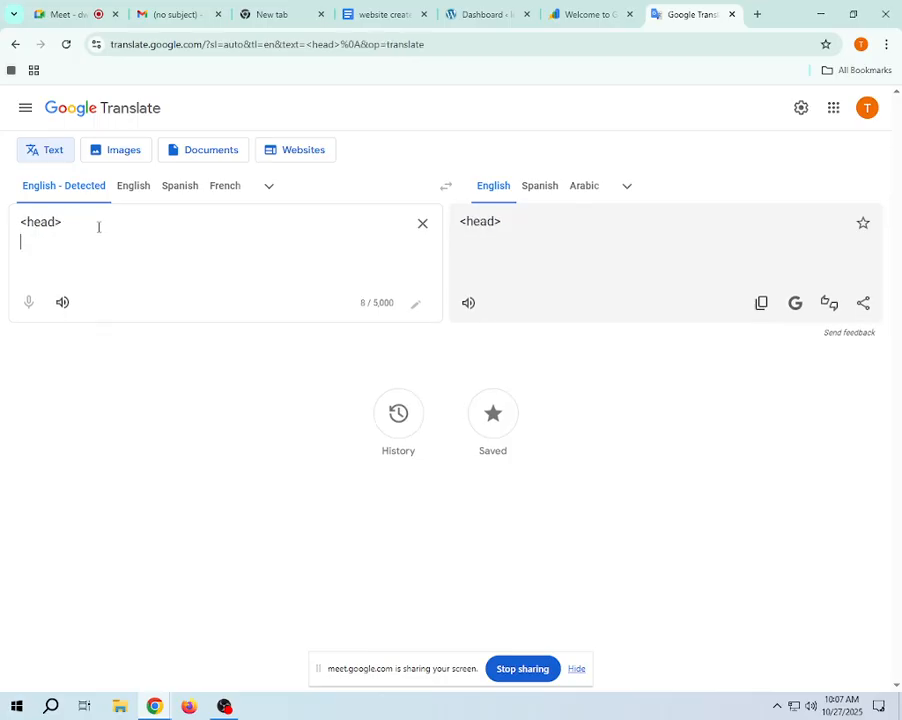
pyautogui.rightClick(64, 260)
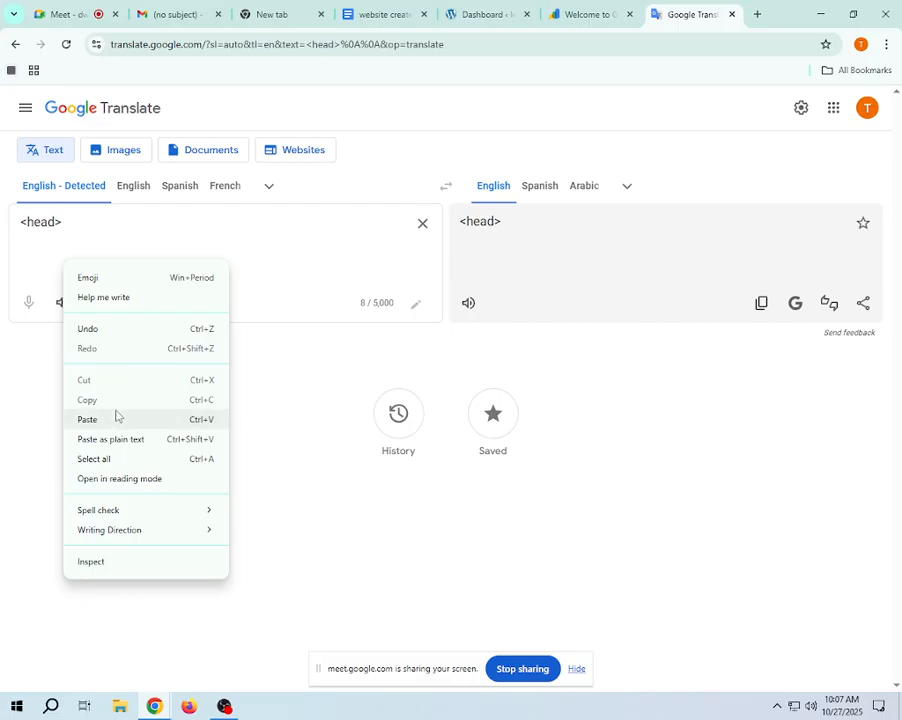
pyautogui.click(112, 419)
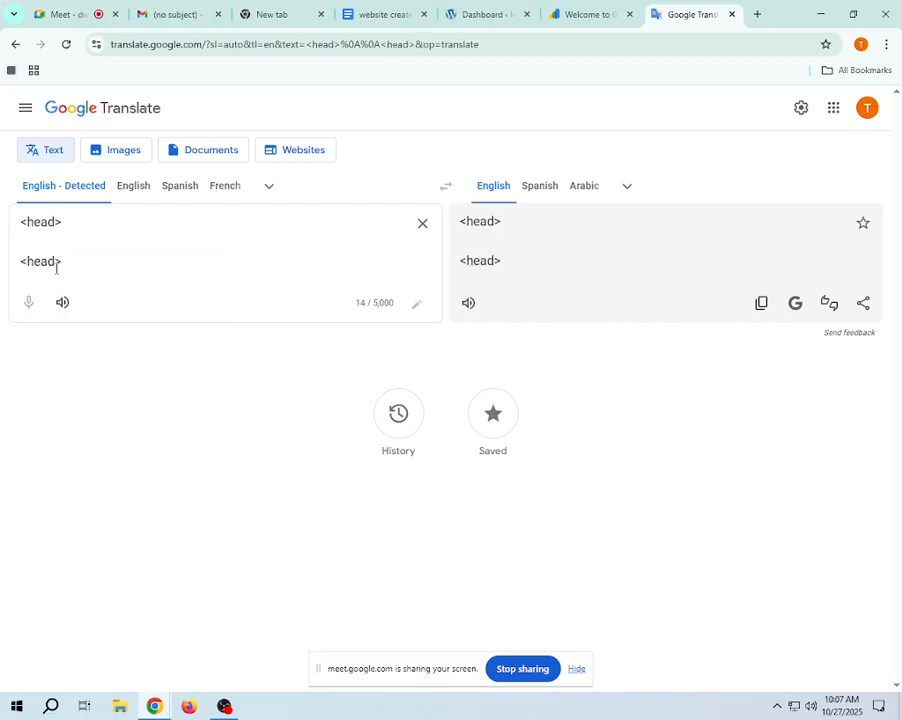
pyautogui.click(56, 265)
pyautogui.write('/')
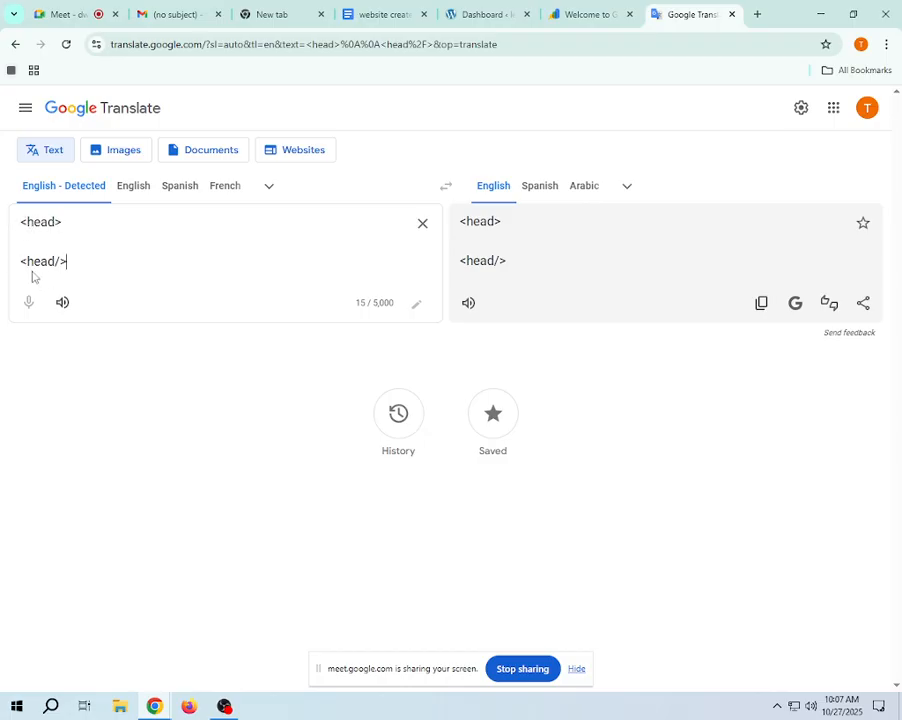
pyautogui.moveTo(72, 262); pyautogui.dragTo(21, 262)
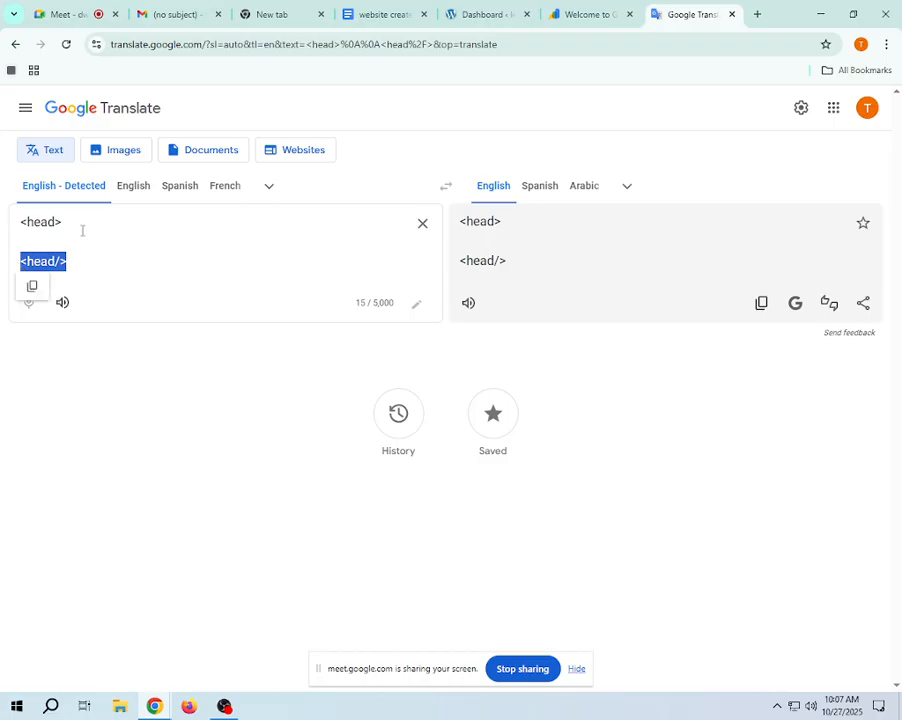
pyautogui.moveTo(82, 229); pyautogui.dragTo(57, 222)
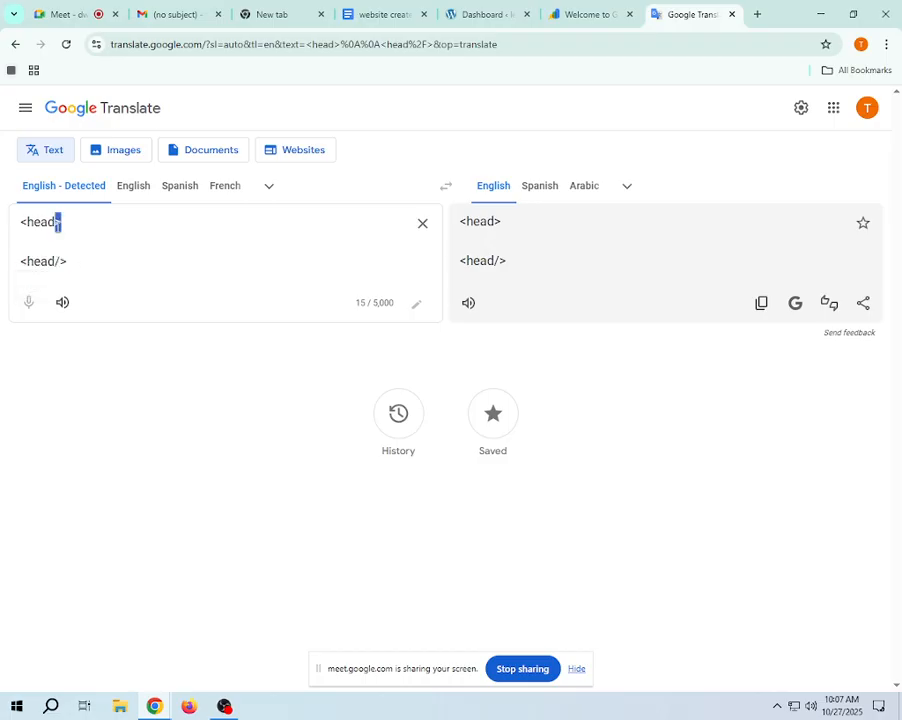
pyautogui.click(126, 226)
# - Return to the ownership verification in Search Console and expand the Google Analytics method to review its requirements
pyautogui.click(553, 9)
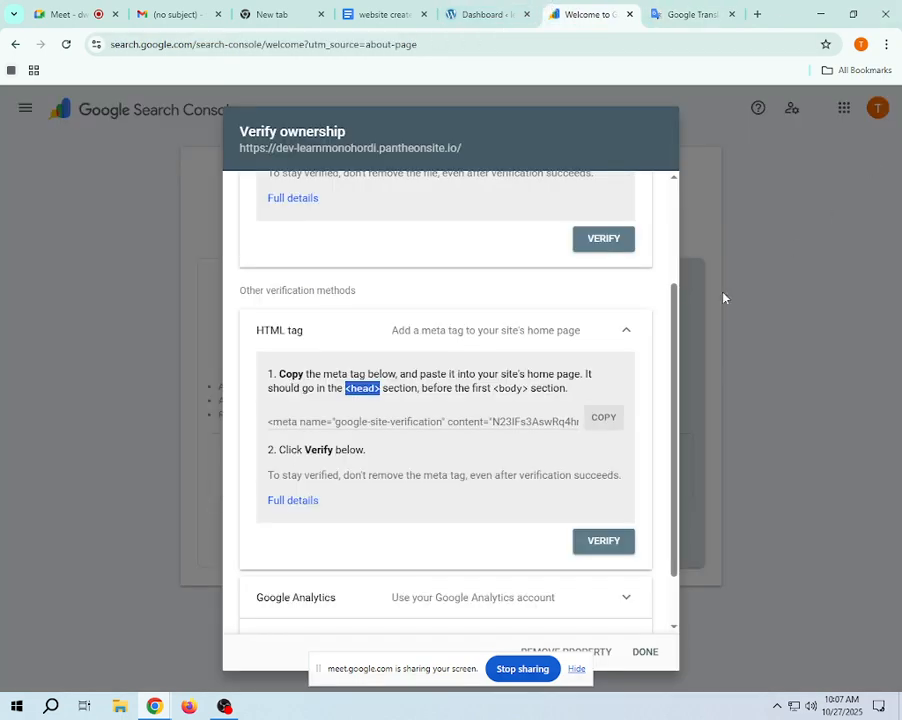
pyautogui.scroll(-2, 450, 400)
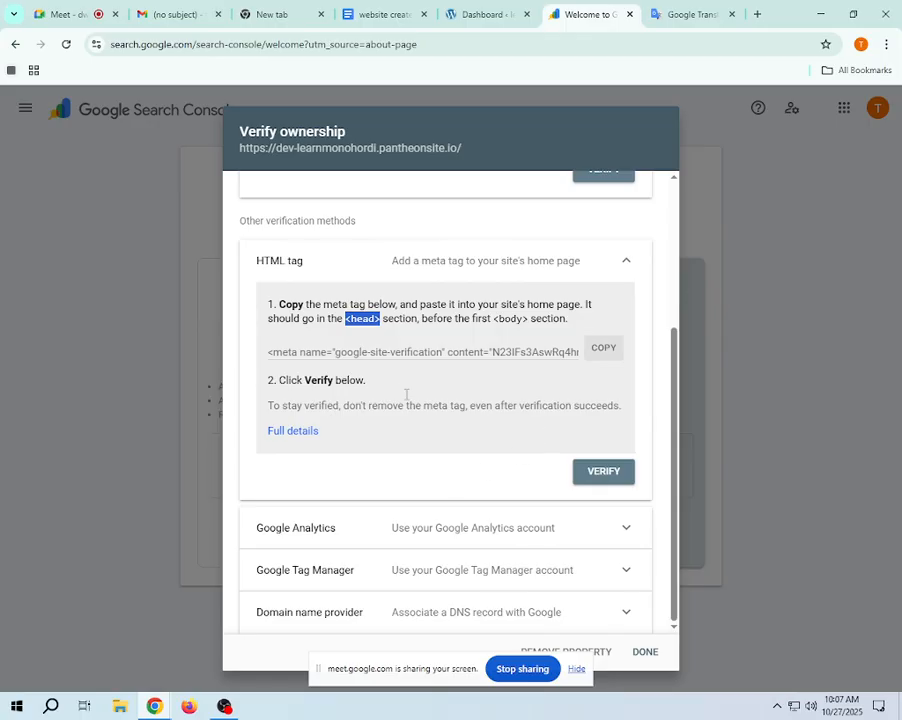
pyautogui.click(610, 540)
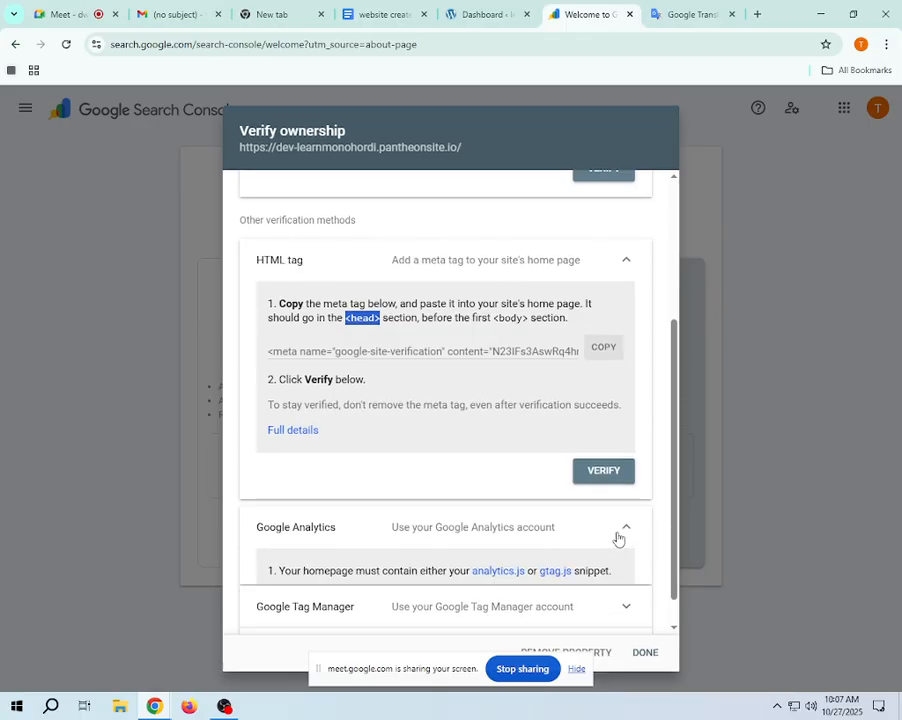
pyautogui.scroll(-2, 420, 390)
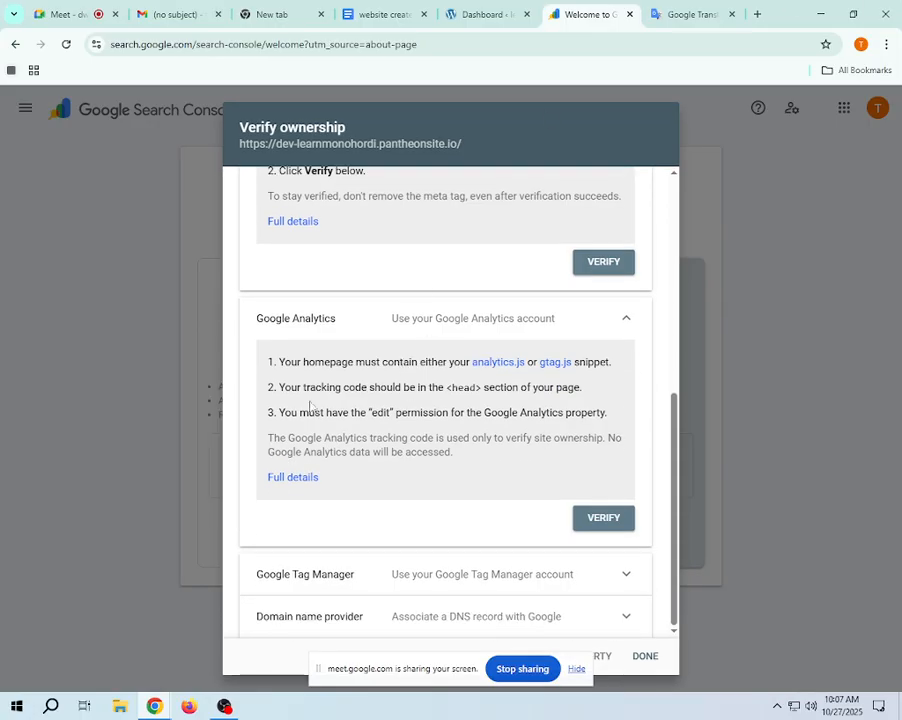